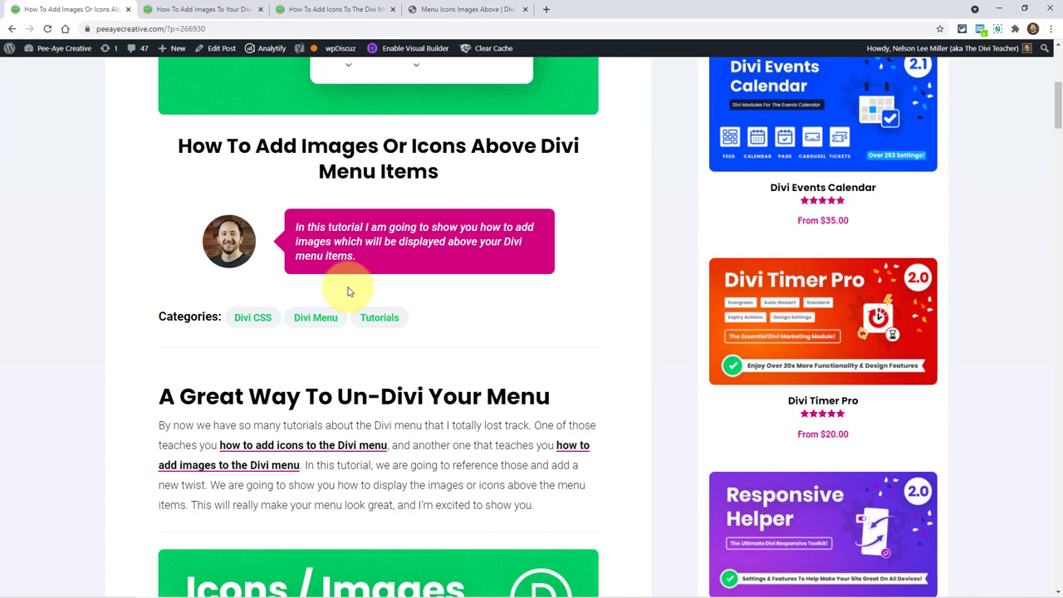
- In the How To Add Images To Your Divi Menu tutorial, inspect the image HTML snippet and its img src part
{"action": "scroll", "coordinate": [380, 351], "scroll_direction": "down", "scroll_amount": 1}
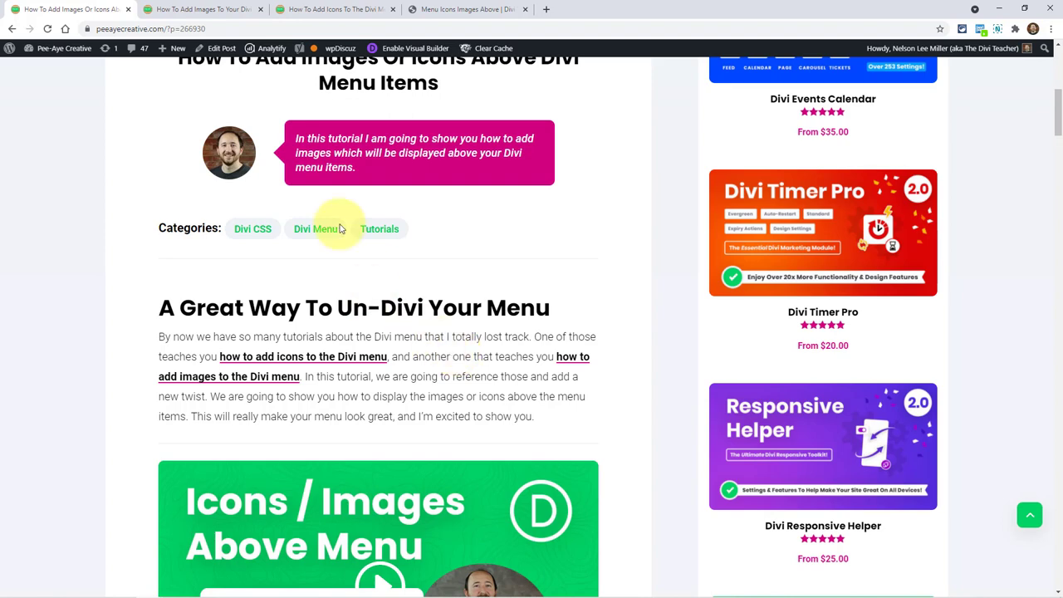
{"action": "left_click", "coordinate": [193, 10]}
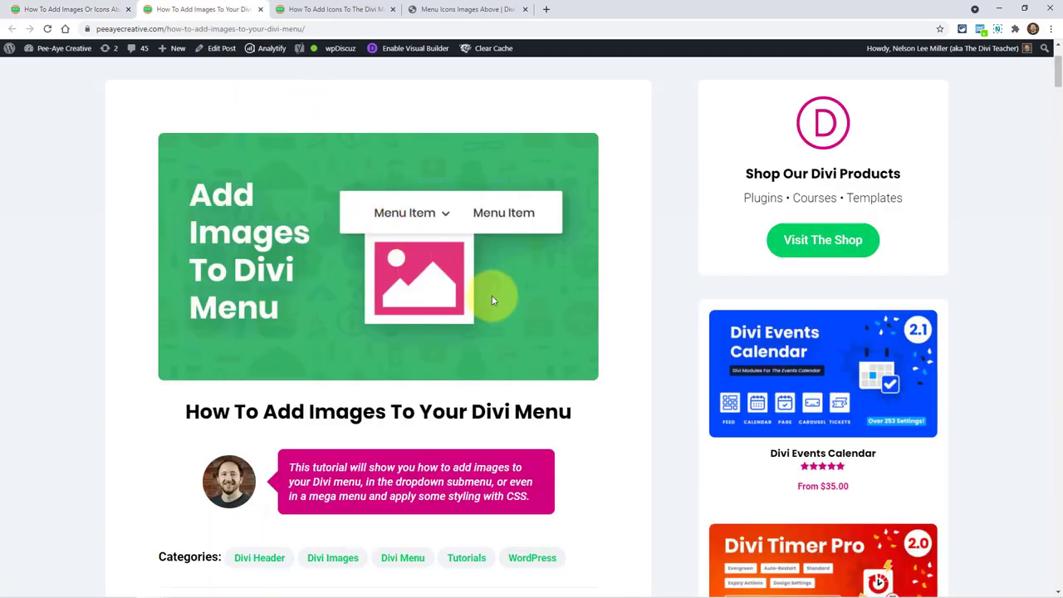
{"action": "scroll", "coordinate": [546, 325], "scroll_direction": "down", "scroll_amount": 5}
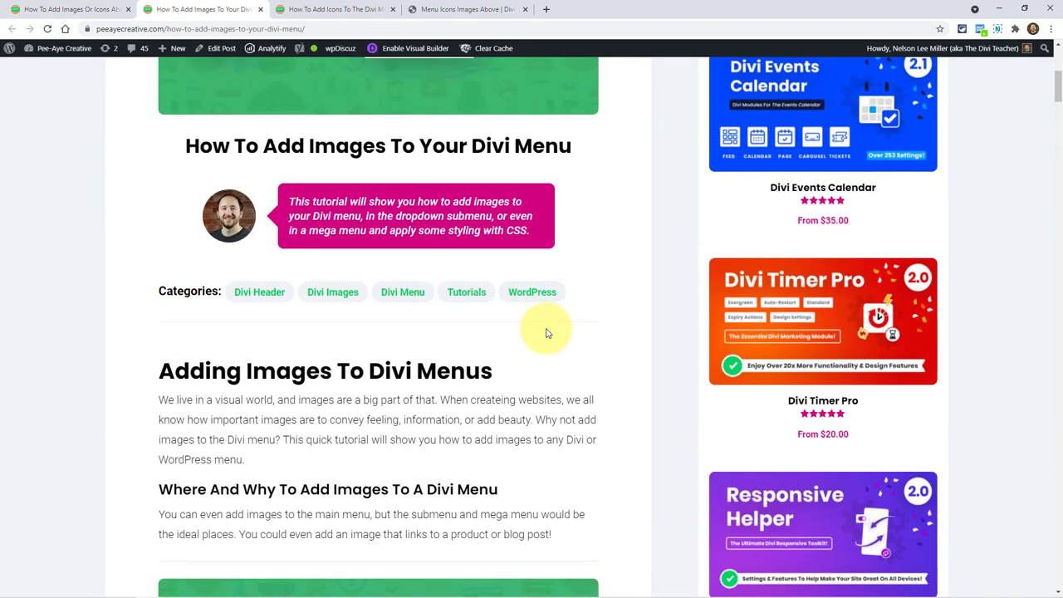
{"action": "scroll", "coordinate": [540, 332], "scroll_direction": "down", "scroll_amount": 9}
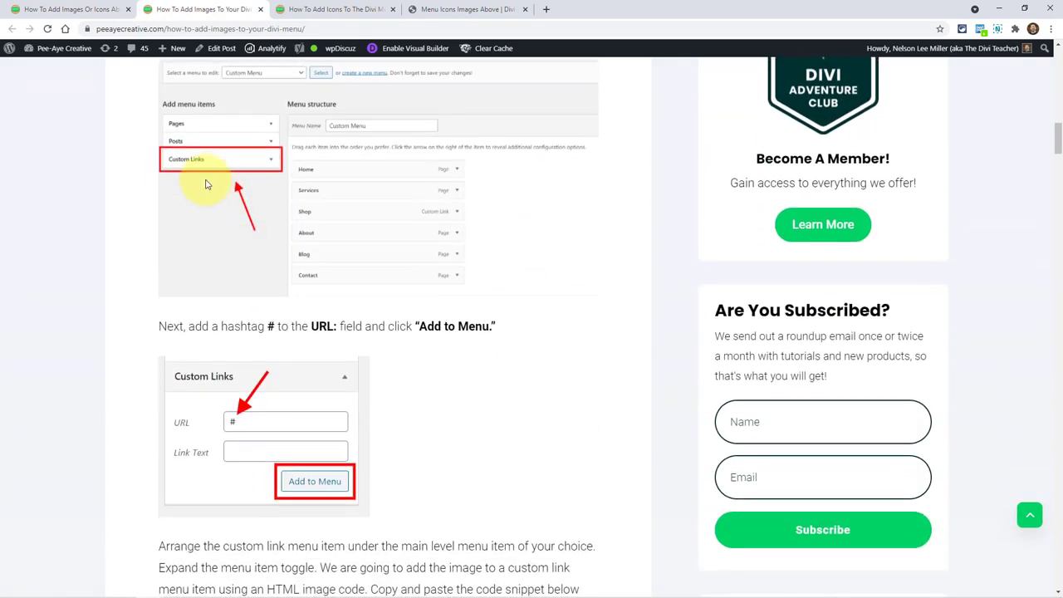
{"action": "scroll", "coordinate": [285, 432], "scroll_direction": "down", "scroll_amount": 6}
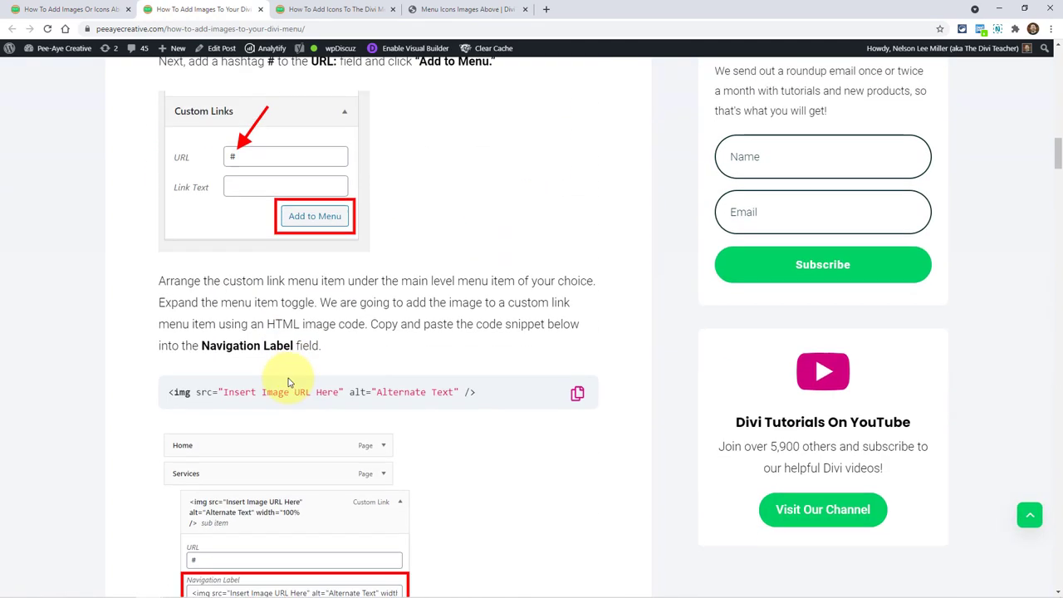
{"action": "triple_click", "coordinate": [203, 171]}
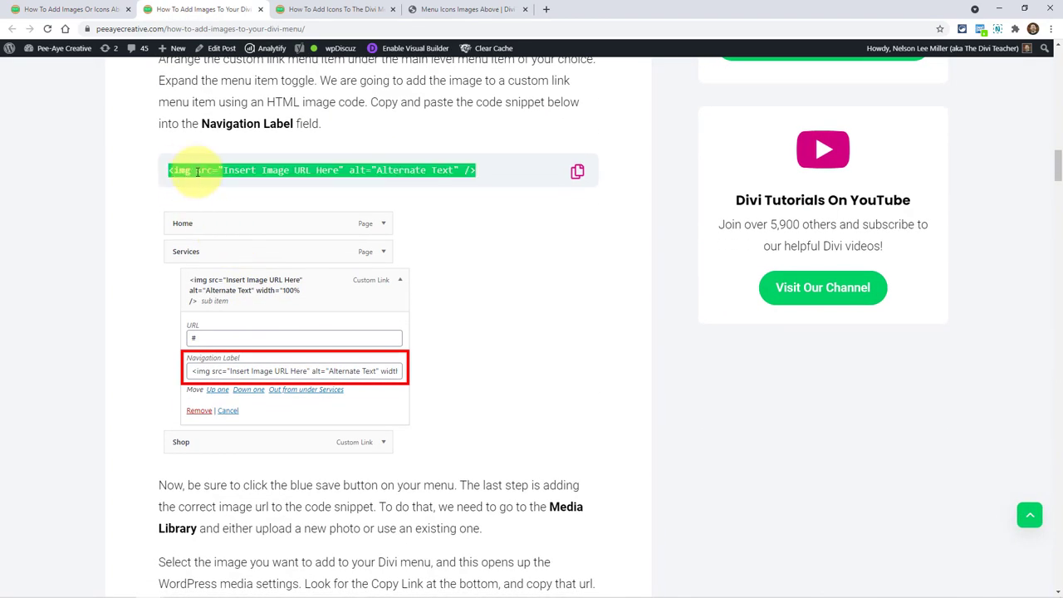
{"action": "left_click_drag", "start_coordinate": [172, 170], "coordinate": [219, 169]}
{"action": "left_click", "coordinate": [290, 170]}
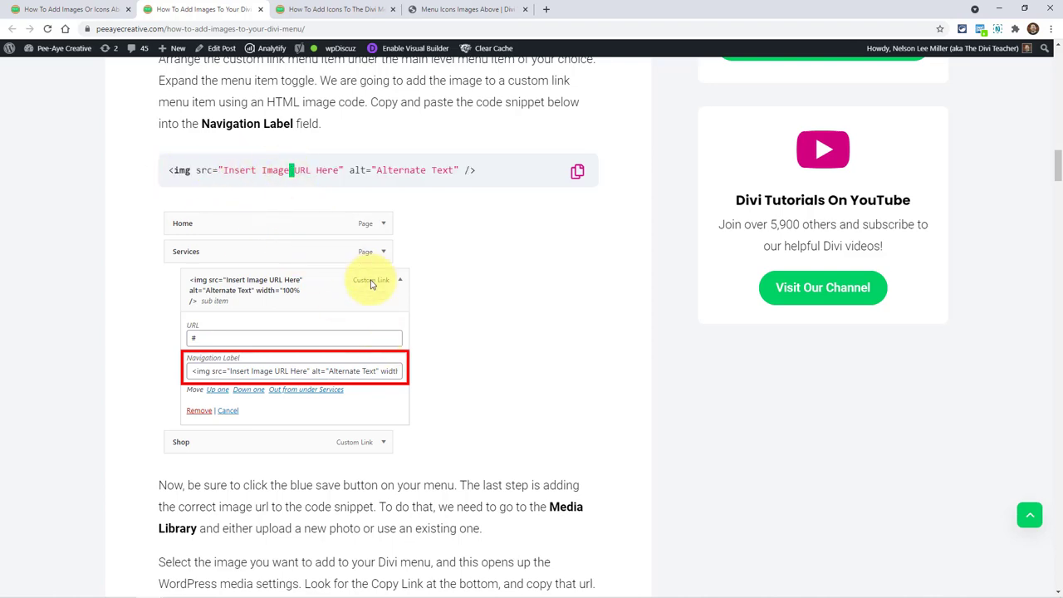
- Finish scrolling the images tutorial and move to the How To Add Icons To The Divi Menu tutorial
{"action": "scroll", "coordinate": [403, 284], "scroll_direction": "down", "scroll_amount": 10}
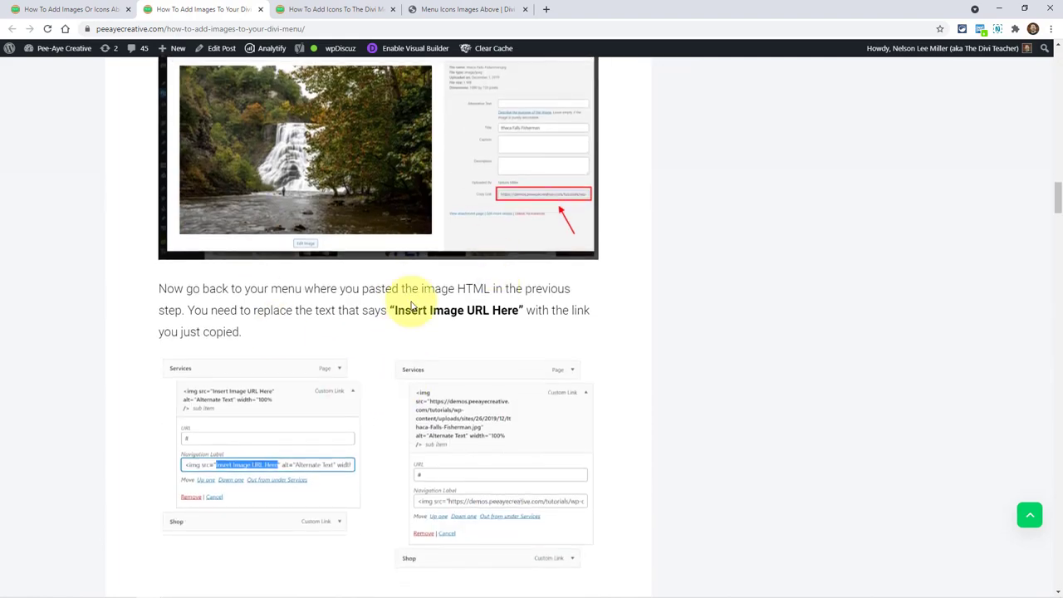
{"action": "scroll", "coordinate": [384, 331], "scroll_direction": "down", "scroll_amount": 5}
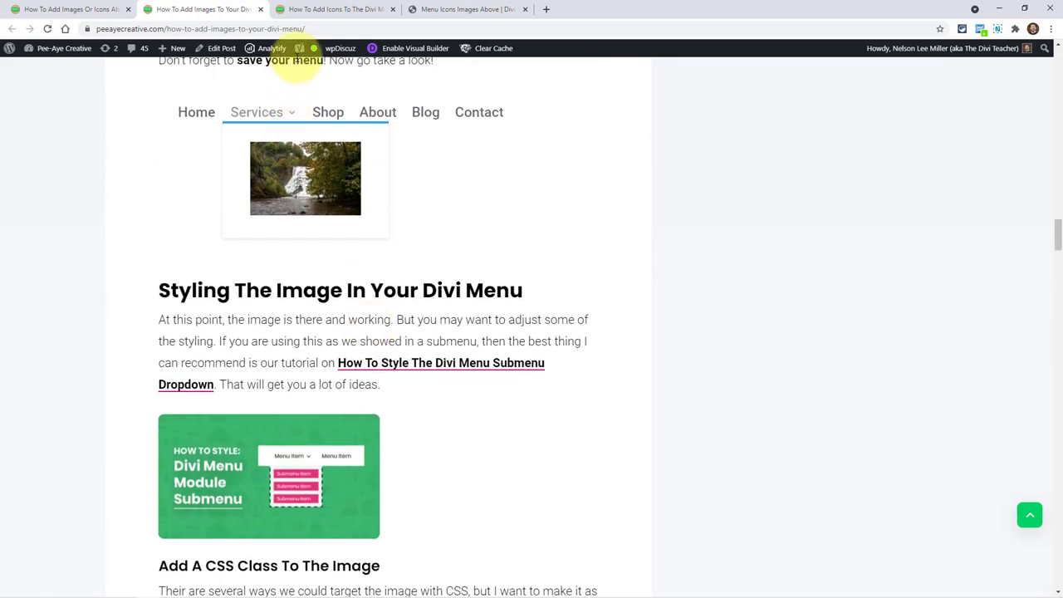
{"action": "left_click", "coordinate": [329, 10]}
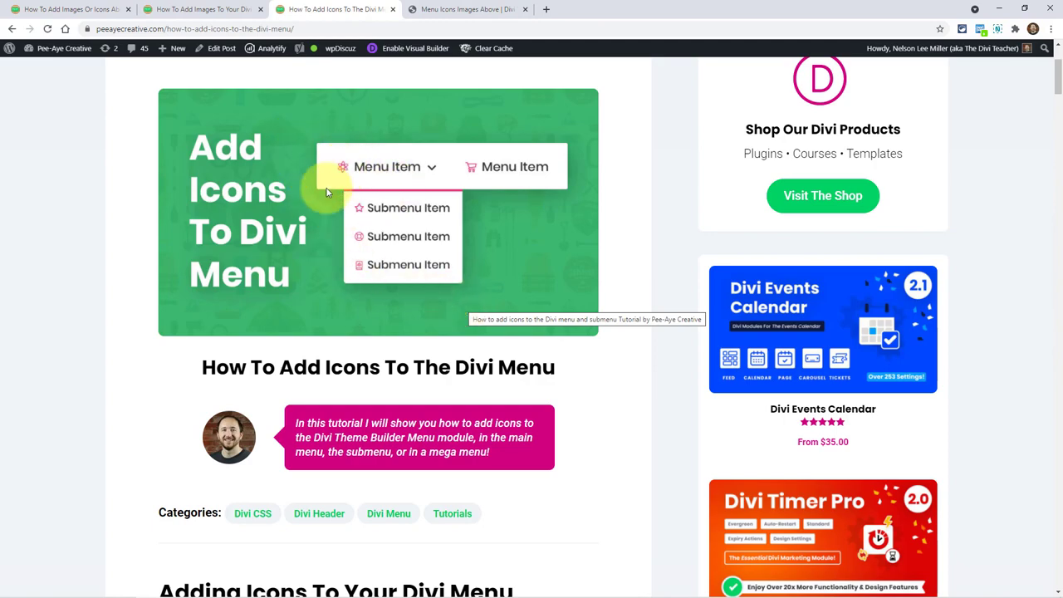
- Scroll the icons tutorial's CSS snippets down to the .pa-menu-shop '\e015' cart icon example
{"action": "scroll", "coordinate": [316, 324], "scroll_direction": "down", "scroll_amount": 12}
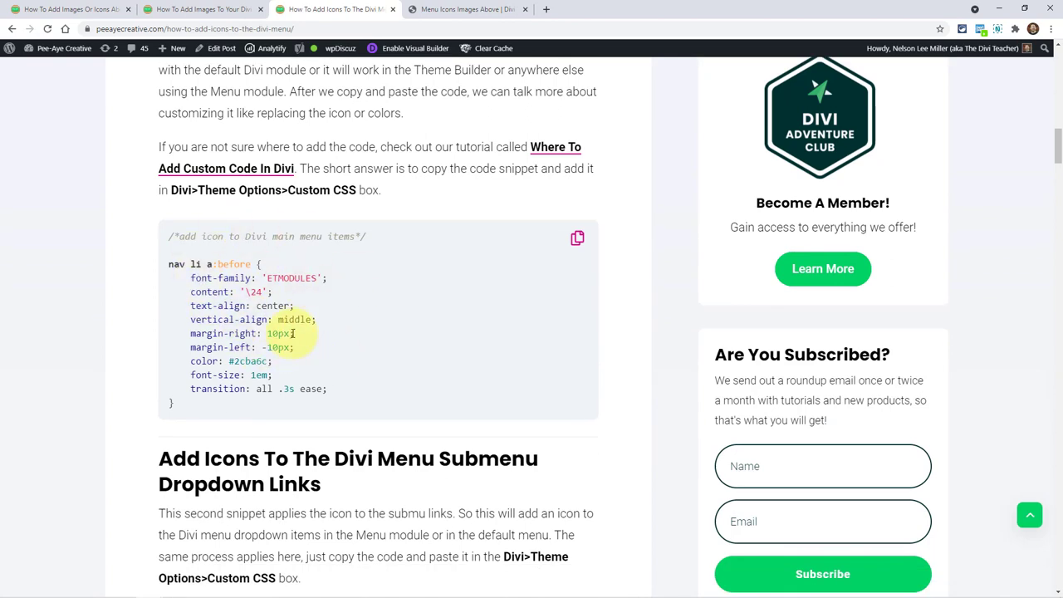
{"action": "scroll", "coordinate": [293, 333], "scroll_direction": "down", "scroll_amount": 9}
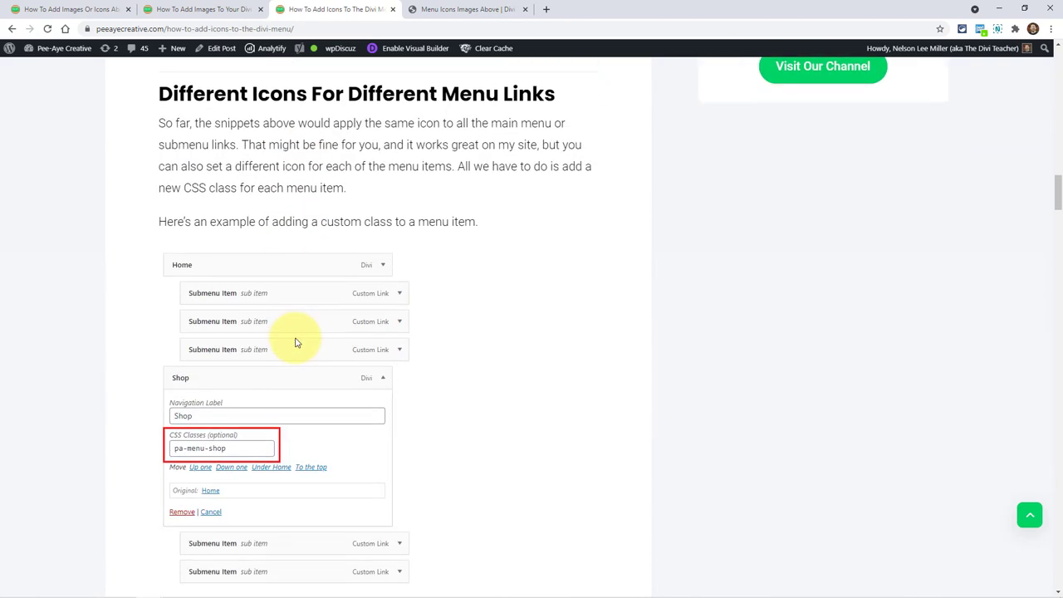
{"action": "scroll", "coordinate": [296, 342], "scroll_direction": "down", "scroll_amount": 1}
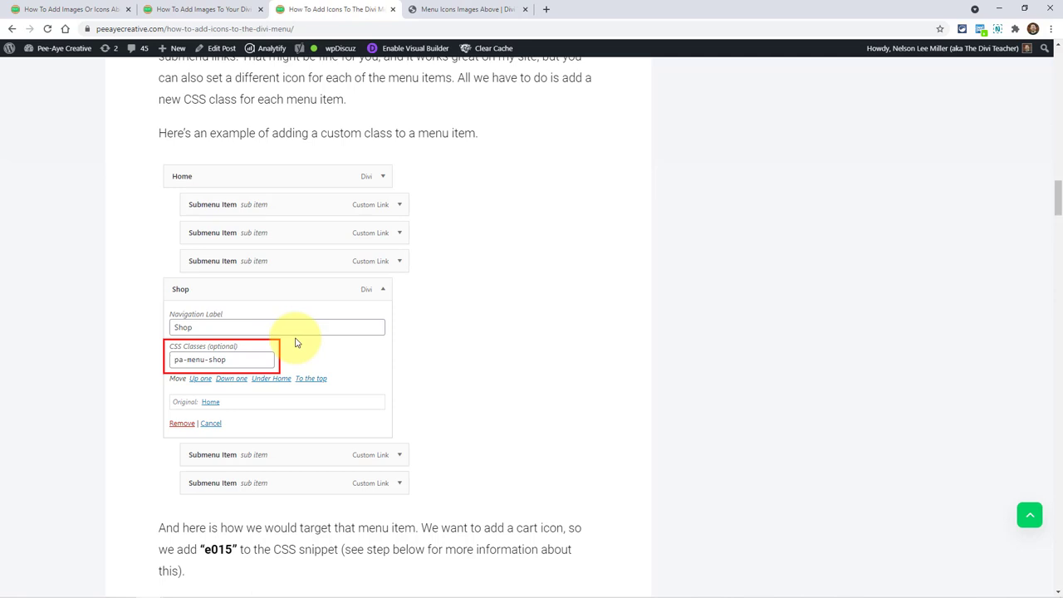
{"action": "scroll", "coordinate": [296, 342], "scroll_direction": "down", "scroll_amount": 5}
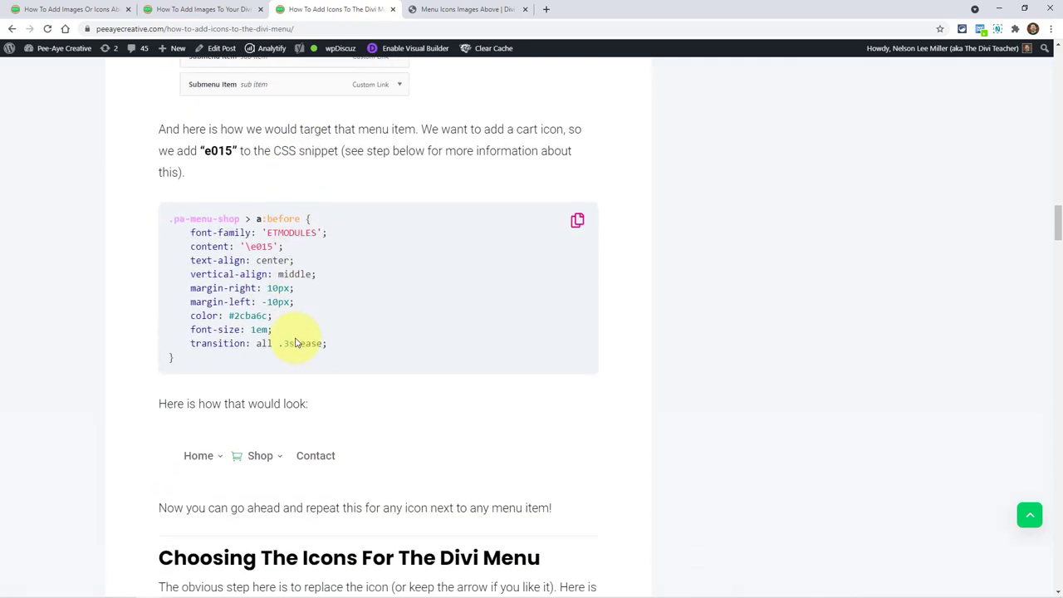
{"action": "scroll", "coordinate": [282, 372], "scroll_direction": "down", "scroll_amount": 2}
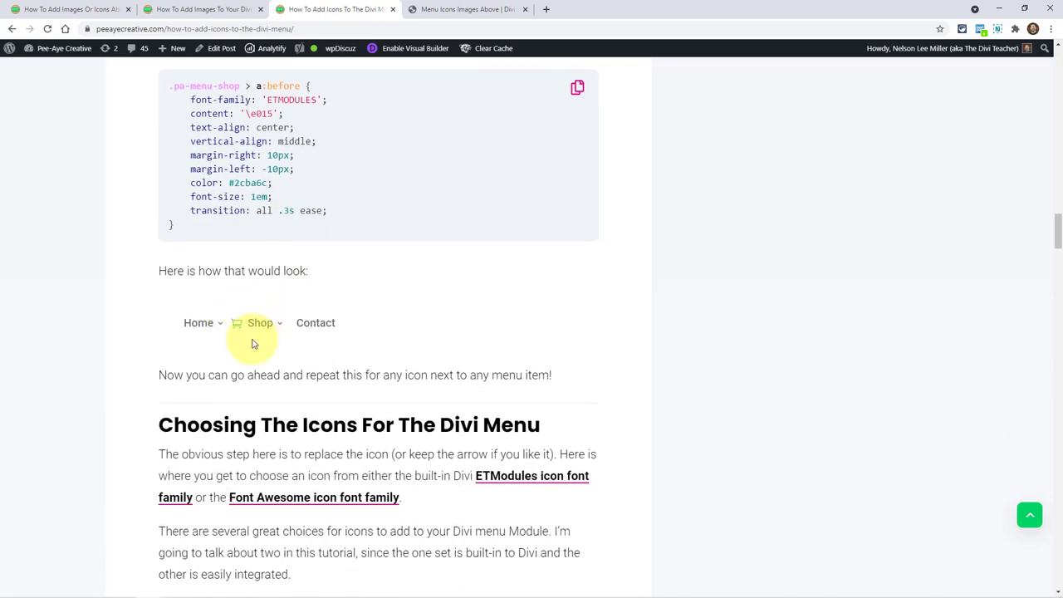
{"action": "scroll", "coordinate": [252, 341], "scroll_direction": "down", "scroll_amount": 3}
{"action": "scroll", "coordinate": [249, 340], "scroll_direction": "up", "scroll_amount": 7}
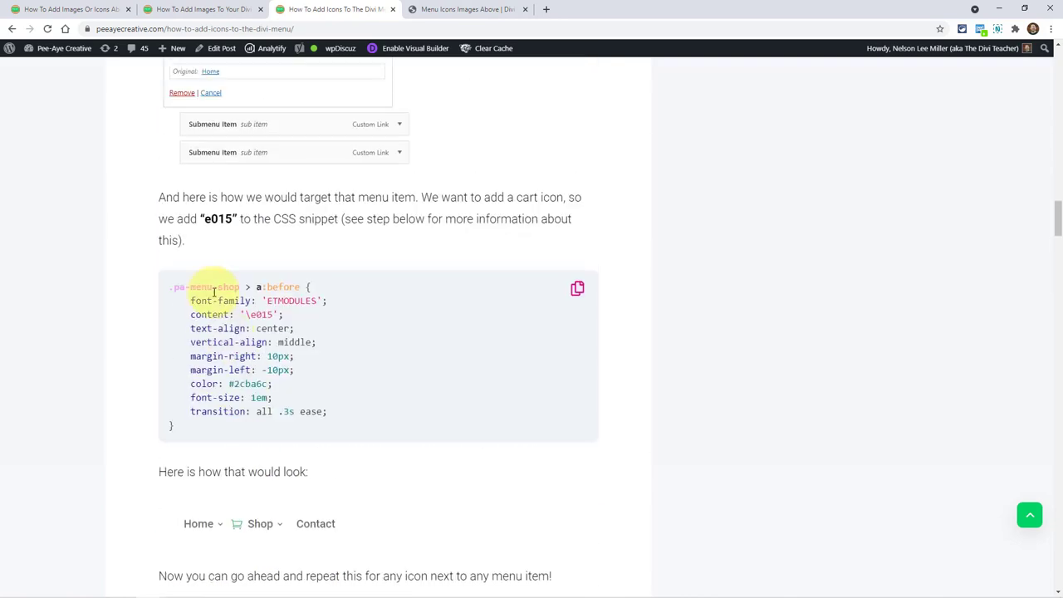
{"action": "left_click", "coordinate": [72, 10]}
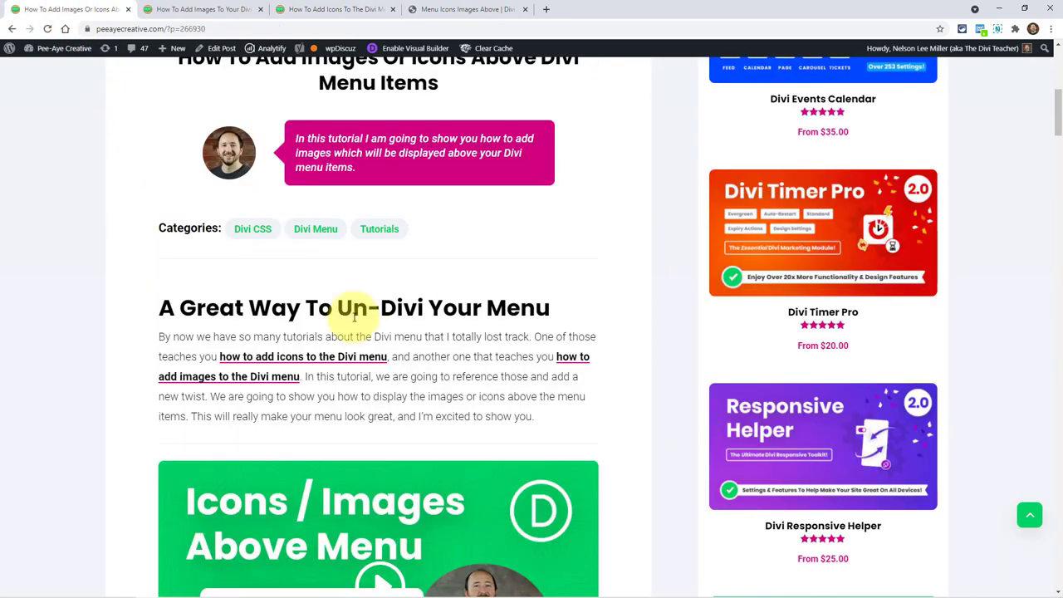
{"action": "scroll", "coordinate": [397, 375], "scroll_direction": "down", "scroll_amount": 3}
{"action": "scroll", "coordinate": [397, 376], "scroll_direction": "down", "scroll_amount": 5}
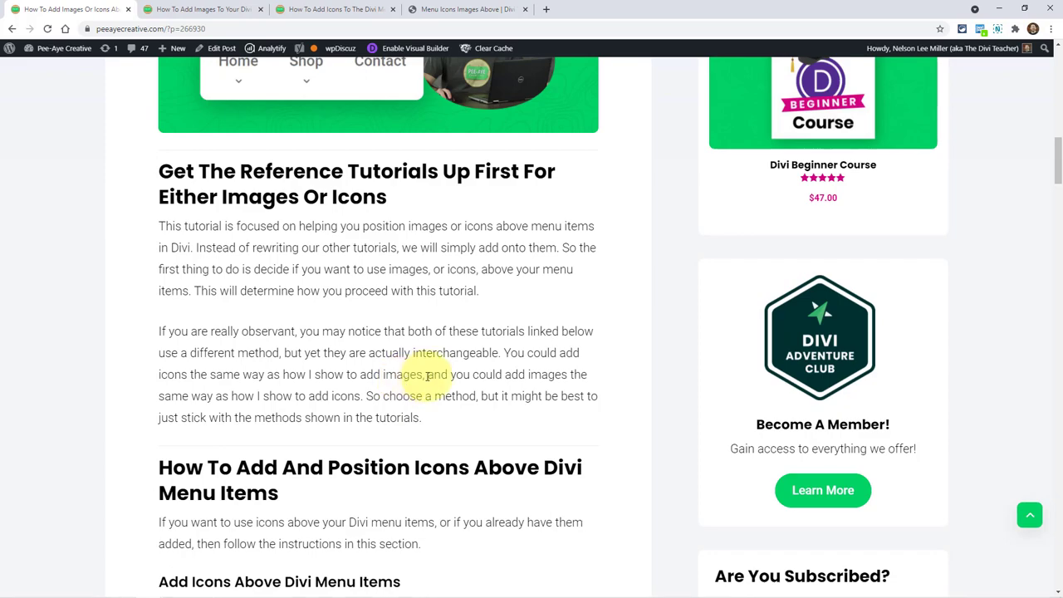
{"action": "scroll", "coordinate": [343, 379], "scroll_direction": "down", "scroll_amount": 10}
{"action": "scroll", "coordinate": [297, 368], "scroll_direction": "down", "scroll_amount": 6}
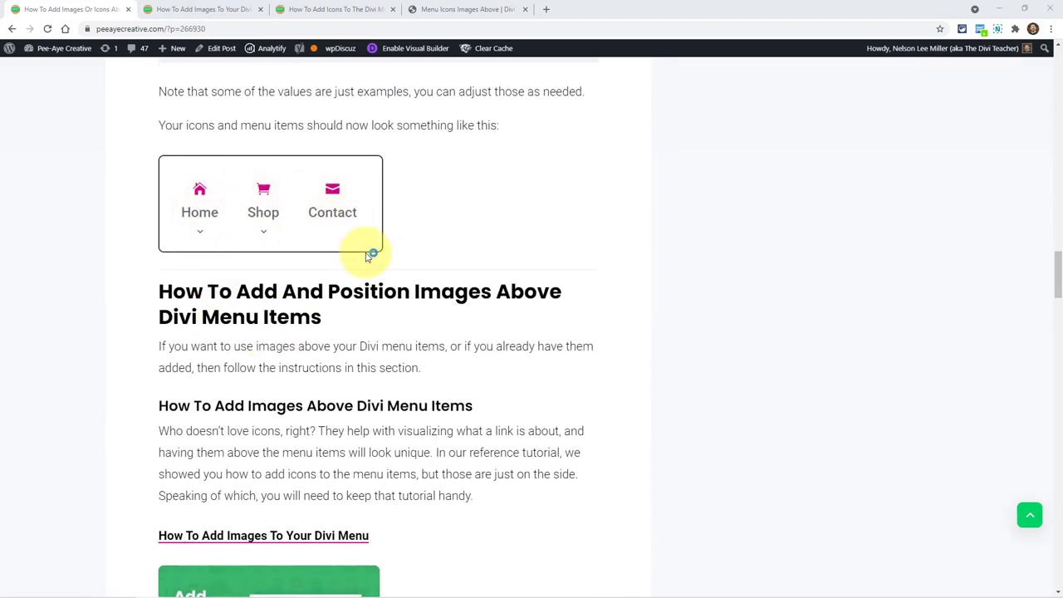
{"action": "scroll", "coordinate": [367, 249], "scroll_direction": "up", "scroll_amount": 14}
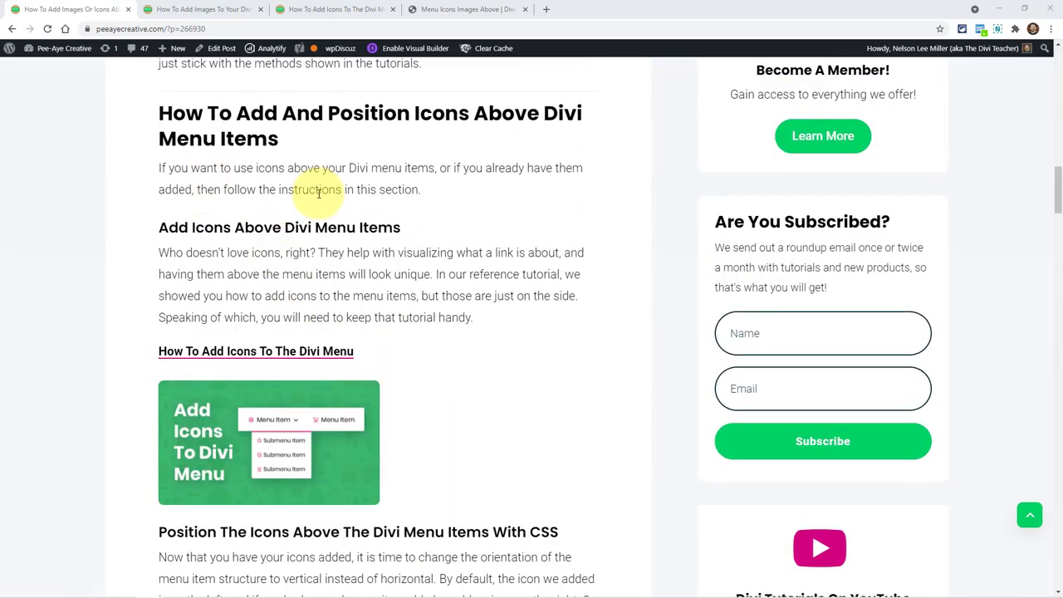
{"action": "scroll", "coordinate": [399, 268], "scroll_direction": "down", "scroll_amount": 8}
{"action": "scroll", "coordinate": [386, 284], "scroll_direction": "down", "scroll_amount": 15}
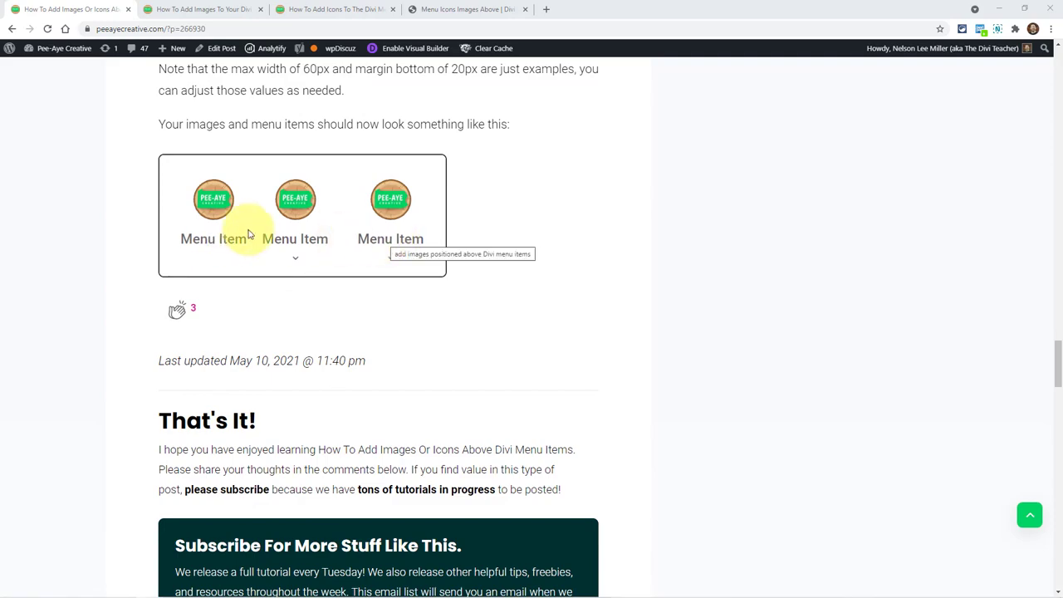
{"action": "scroll", "coordinate": [433, 287], "scroll_direction": "up", "scroll_amount": 5}
{"action": "scroll", "coordinate": [432, 291], "scroll_direction": "up", "scroll_amount": 20}
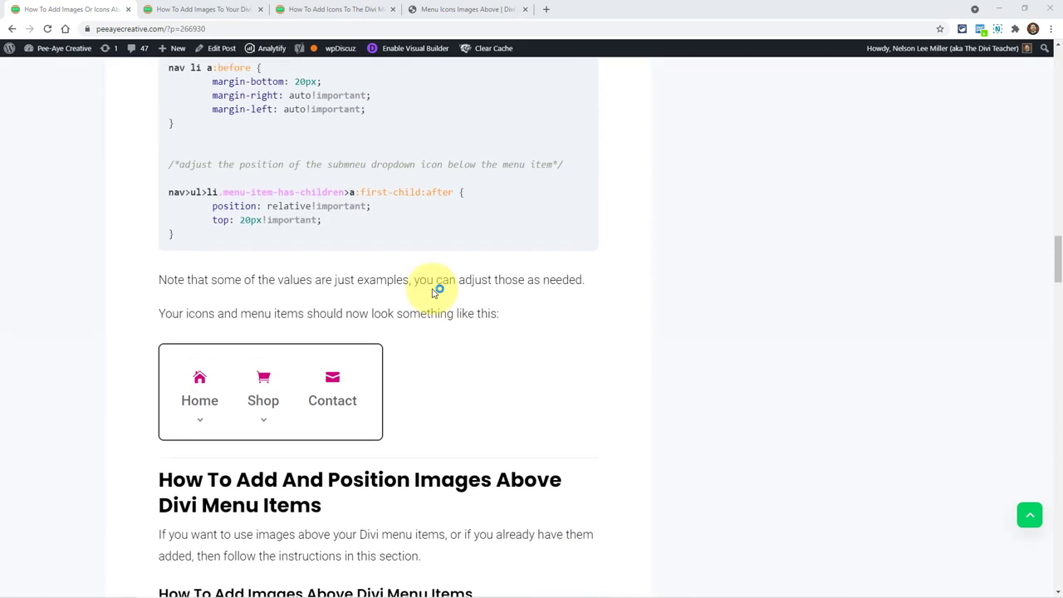
{"action": "scroll", "coordinate": [430, 290], "scroll_direction": "up", "scroll_amount": 2}
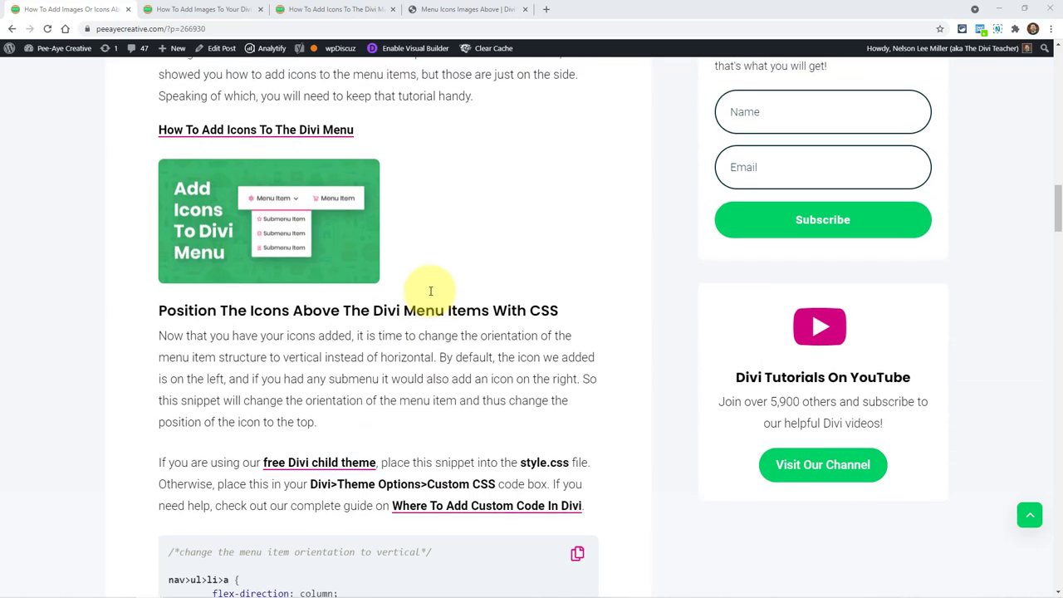
{"action": "scroll", "coordinate": [431, 291], "scroll_direction": "up", "scroll_amount": 3}
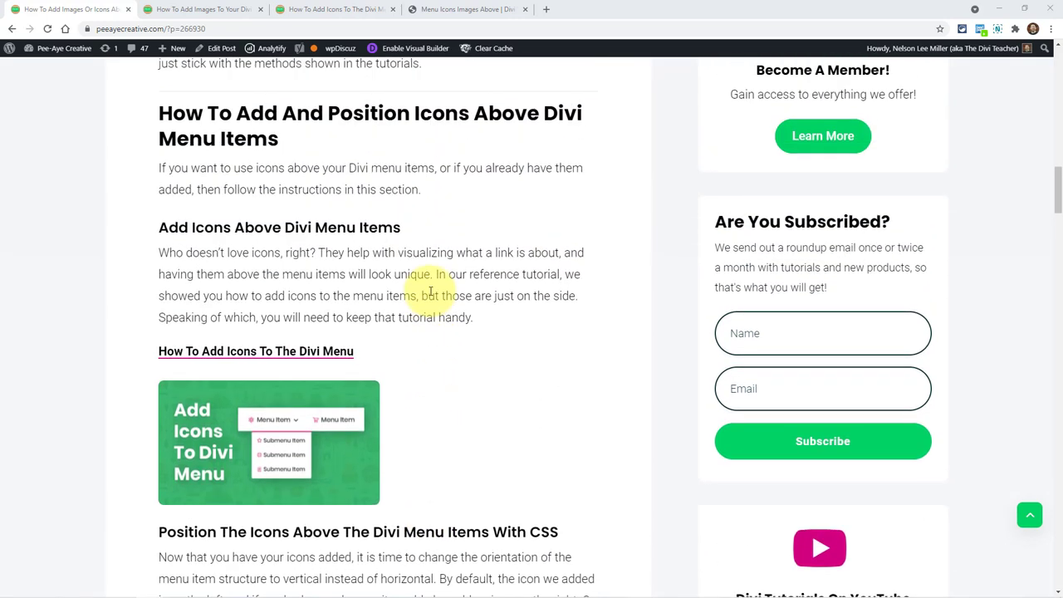
{"action": "scroll", "coordinate": [430, 290], "scroll_direction": "up", "scroll_amount": 2}
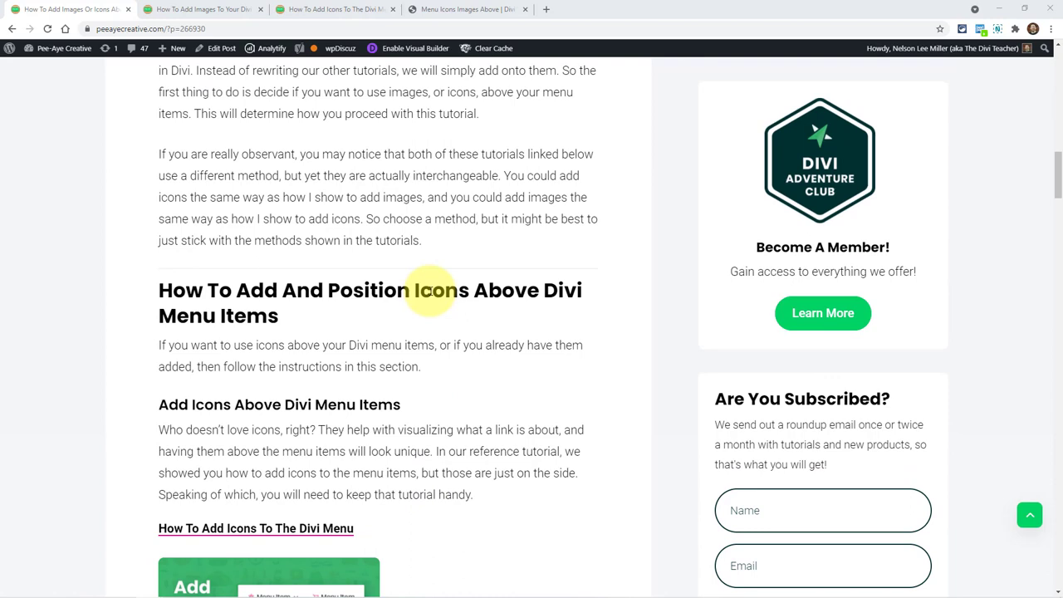
{"action": "scroll", "coordinate": [431, 291], "scroll_direction": "up", "scroll_amount": 3}
{"action": "scroll", "coordinate": [388, 292], "scroll_direction": "down", "scroll_amount": 5}
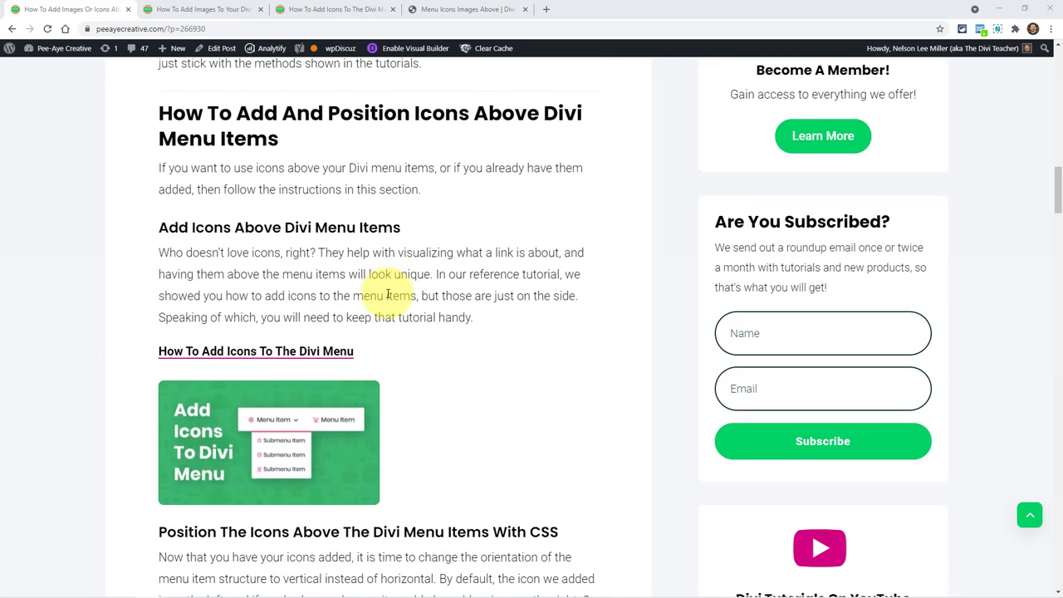
{"action": "scroll", "coordinate": [387, 294], "scroll_direction": "down", "scroll_amount": 1}
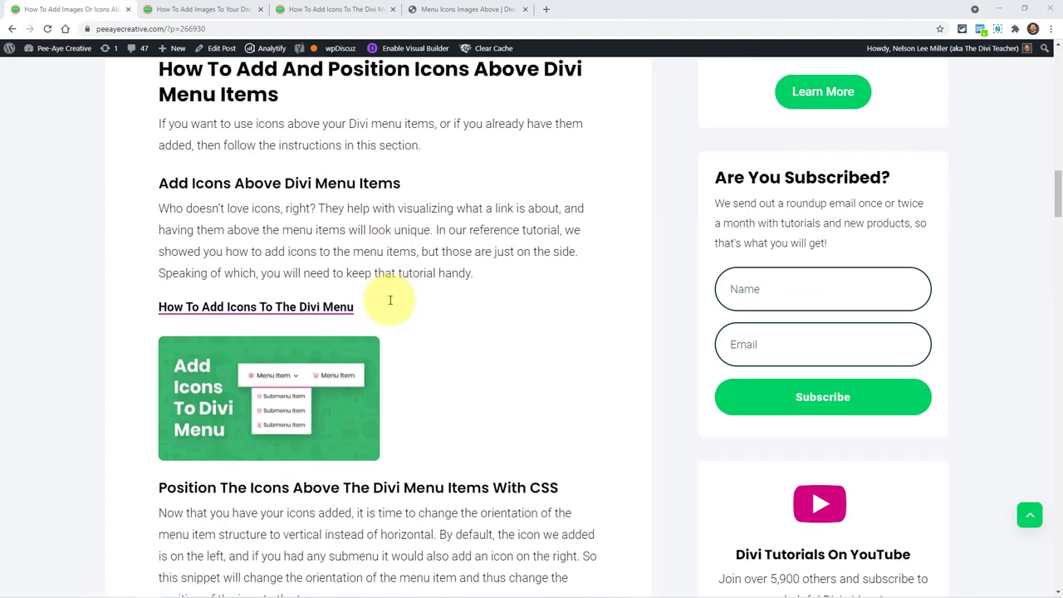
{"action": "scroll", "coordinate": [388, 299], "scroll_direction": "down", "scroll_amount": 2}
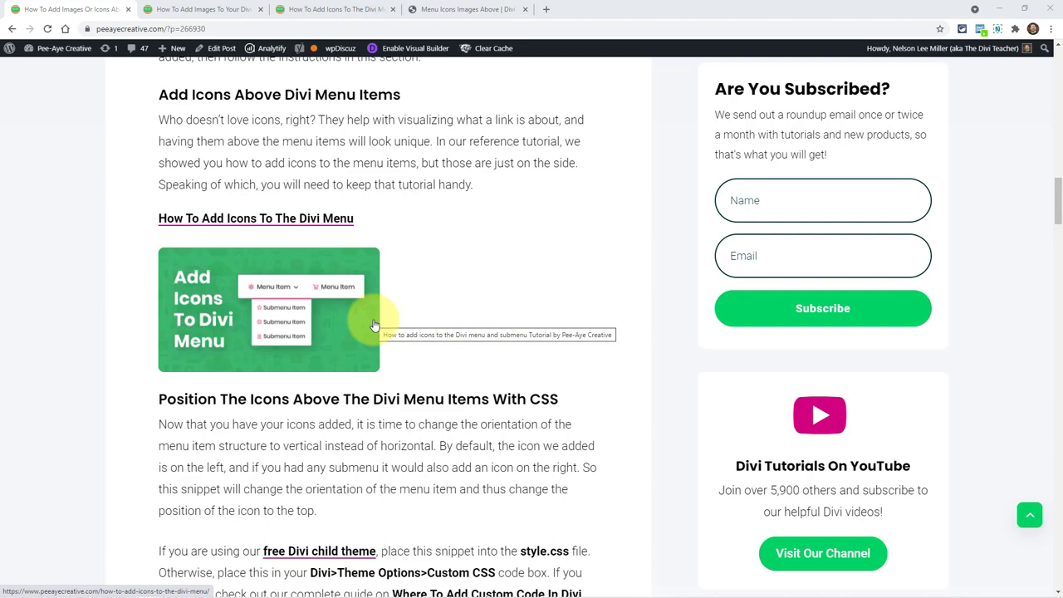
{"action": "scroll", "coordinate": [343, 290], "scroll_direction": "down", "scroll_amount": 5}
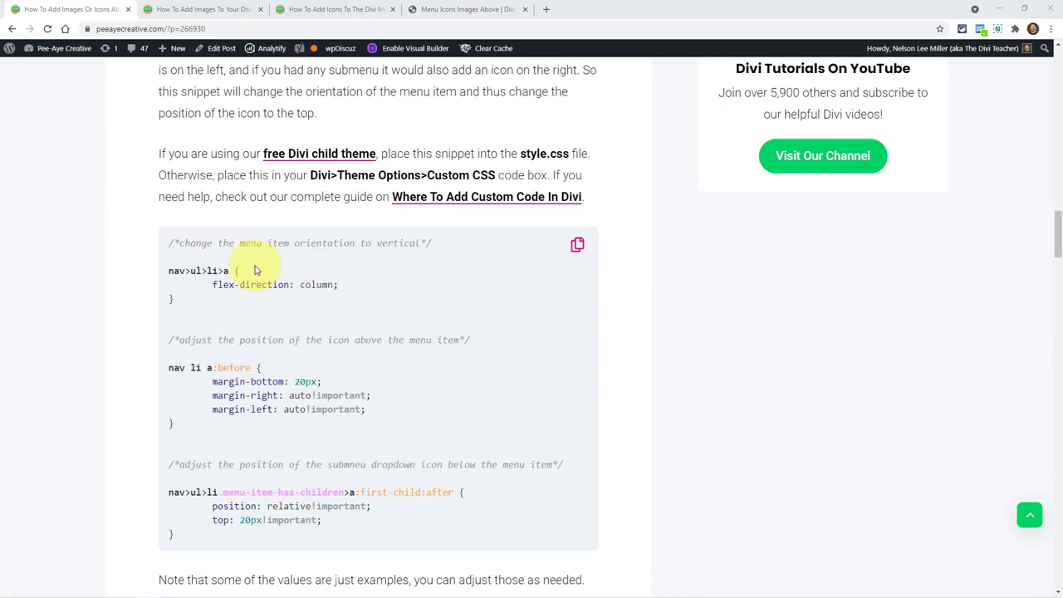
{"action": "scroll", "coordinate": [253, 261], "scroll_direction": "up", "scroll_amount": 4}
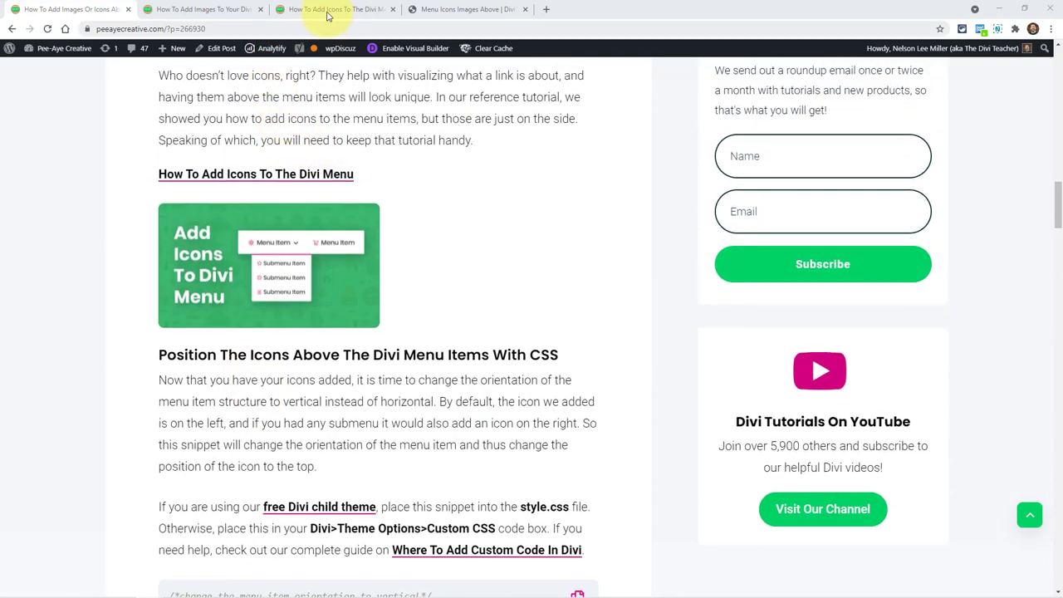
- In the icons tutorial, highlight the pa-menu-shop selector and its \e015 cart icon code
{"action": "left_click", "coordinate": [327, 12]}
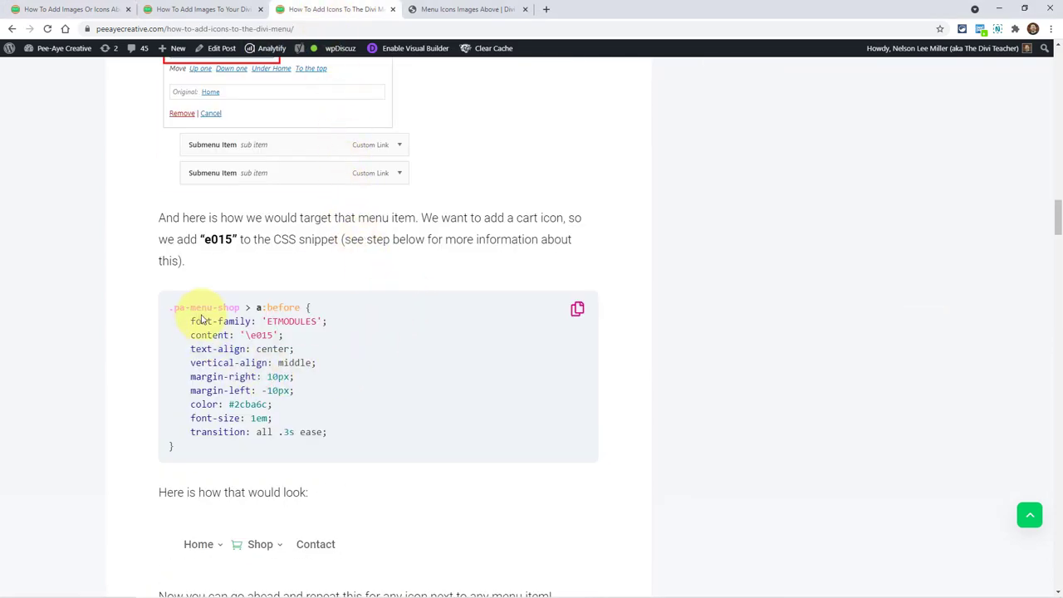
{"action": "left_click_drag", "start_coordinate": [242, 308], "coordinate": [175, 308]}
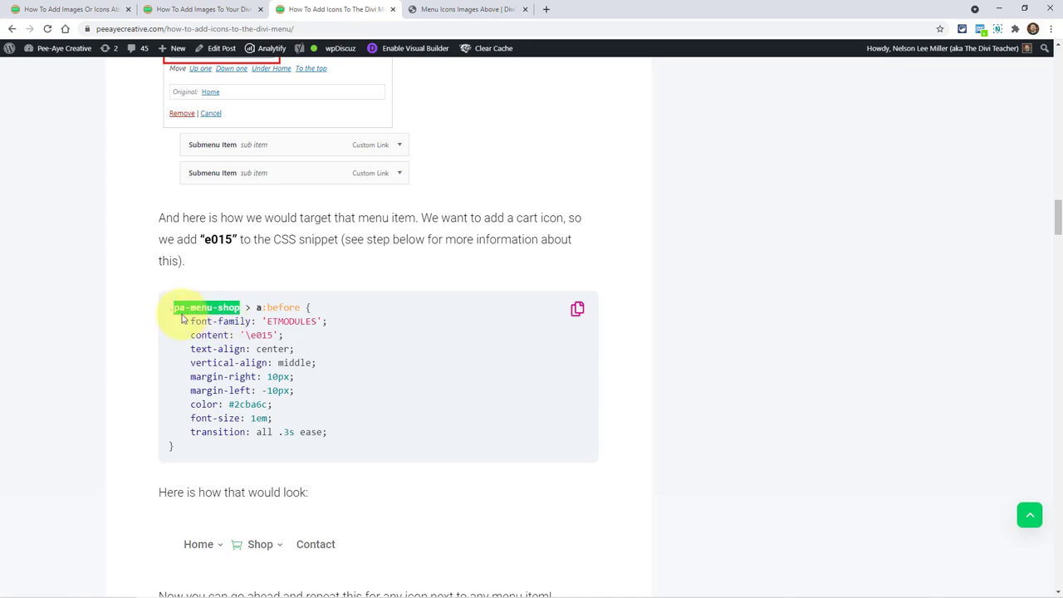
{"action": "scroll", "coordinate": [220, 320], "scroll_direction": "up", "scroll_amount": 1}
{"action": "scroll", "coordinate": [220, 318], "scroll_direction": "up", "scroll_amount": 3}
{"action": "scroll", "coordinate": [253, 274], "scroll_direction": "up", "scroll_amount": 1}
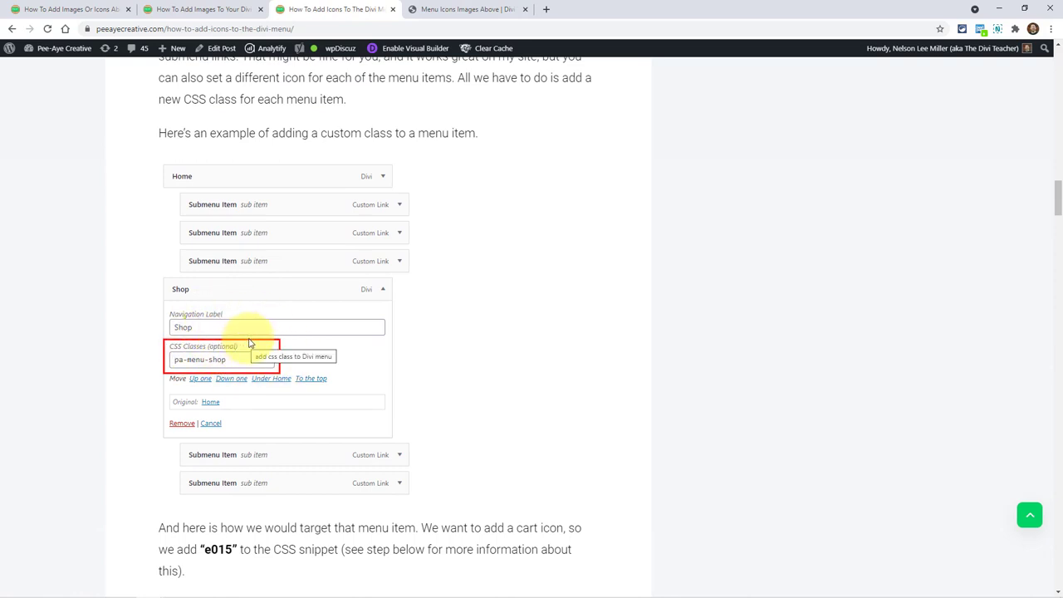
{"action": "scroll", "coordinate": [249, 343], "scroll_direction": "down", "scroll_amount": 4}
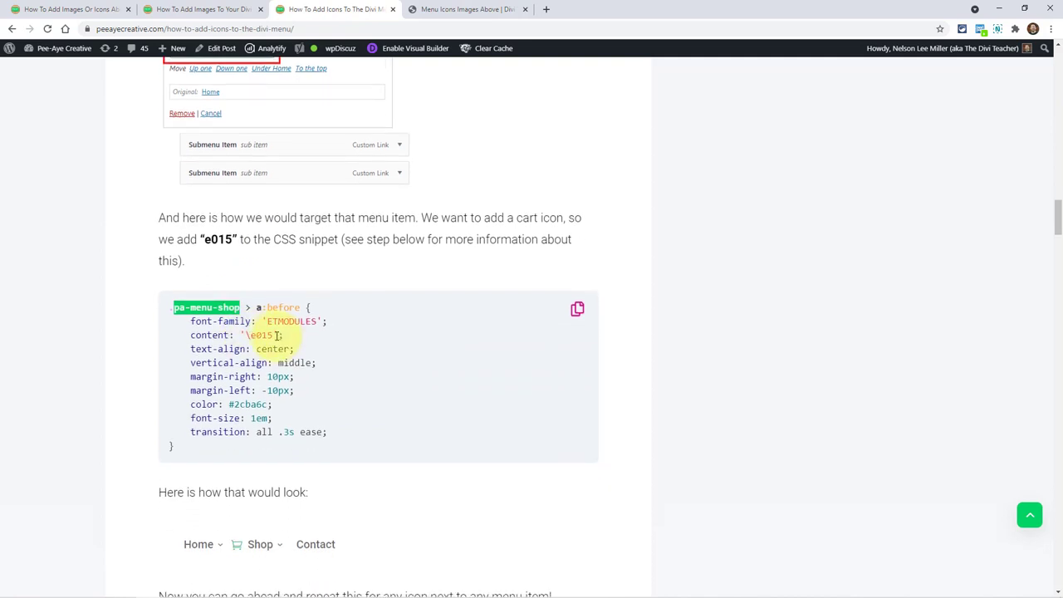
{"action": "left_click_drag", "start_coordinate": [274, 334], "coordinate": [266, 335]}
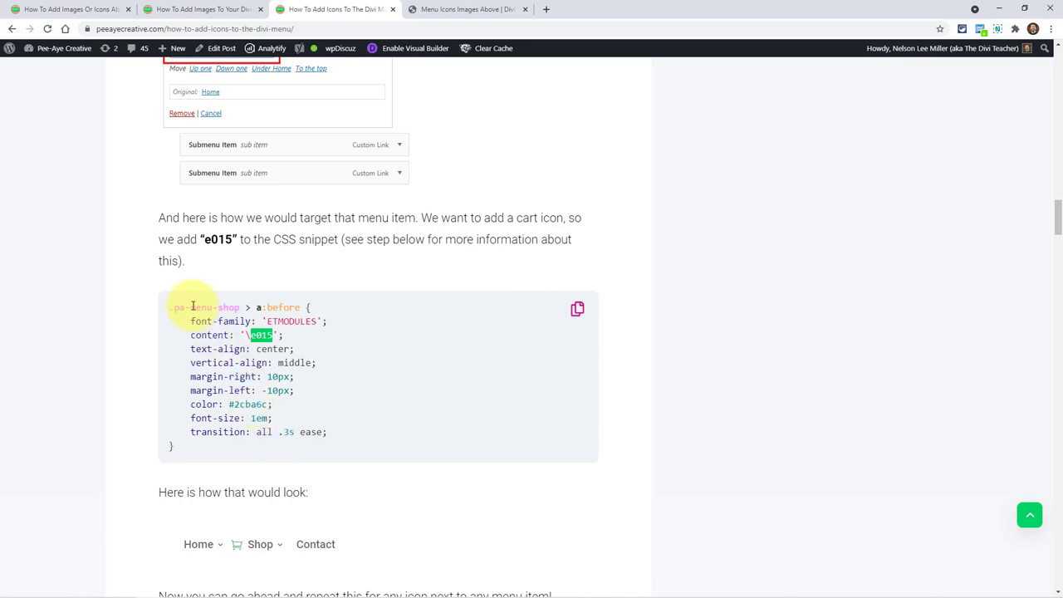
{"action": "scroll", "coordinate": [195, 304], "scroll_direction": "down", "scroll_amount": 3}
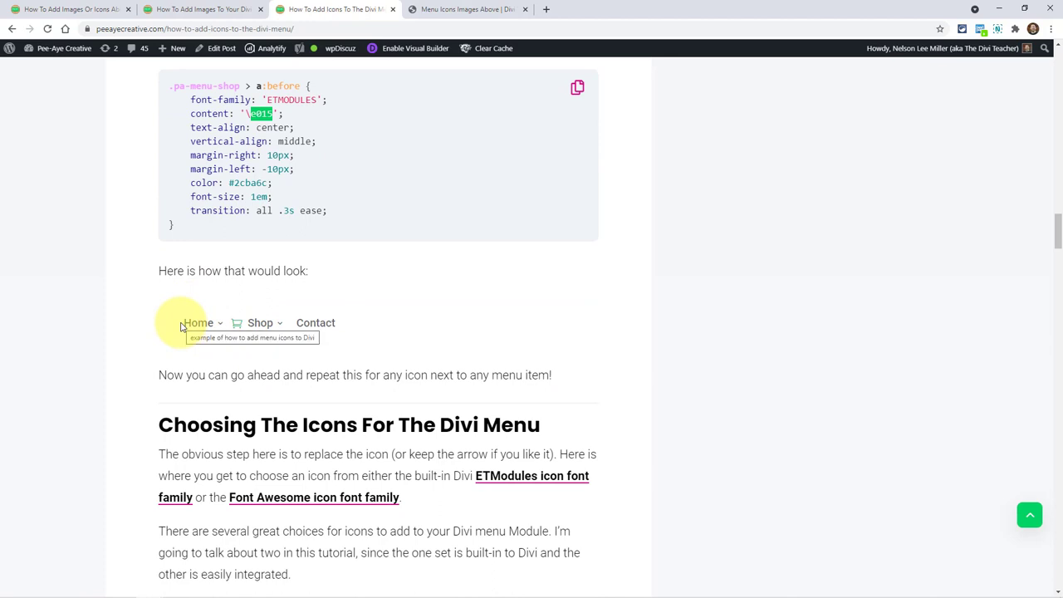
{"action": "scroll", "coordinate": [181, 327], "scroll_direction": "up", "scroll_amount": 2}
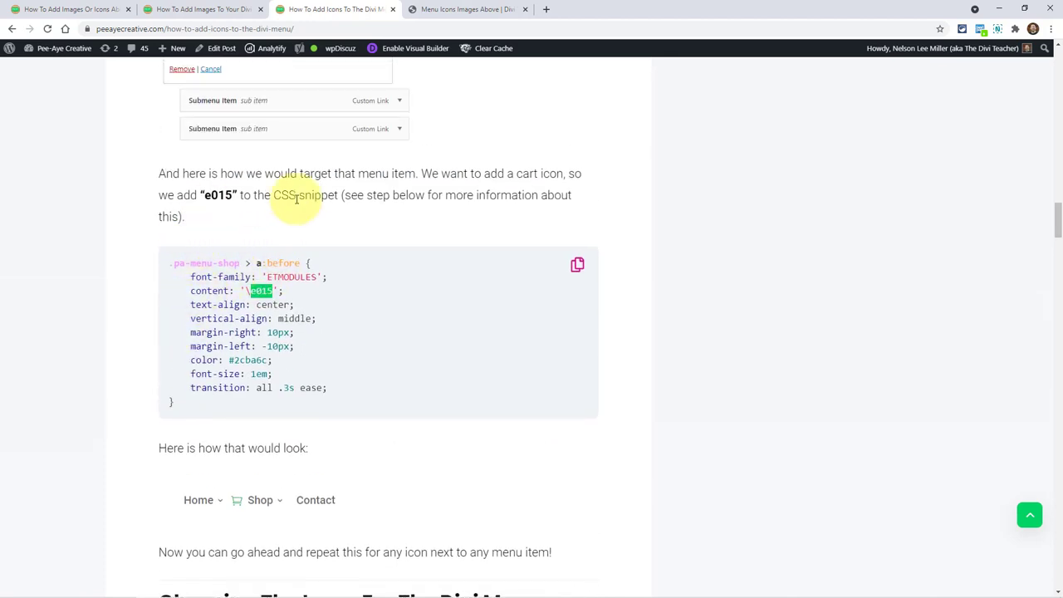
{"action": "scroll", "coordinate": [351, 237], "scroll_direction": "up", "scroll_amount": 2}
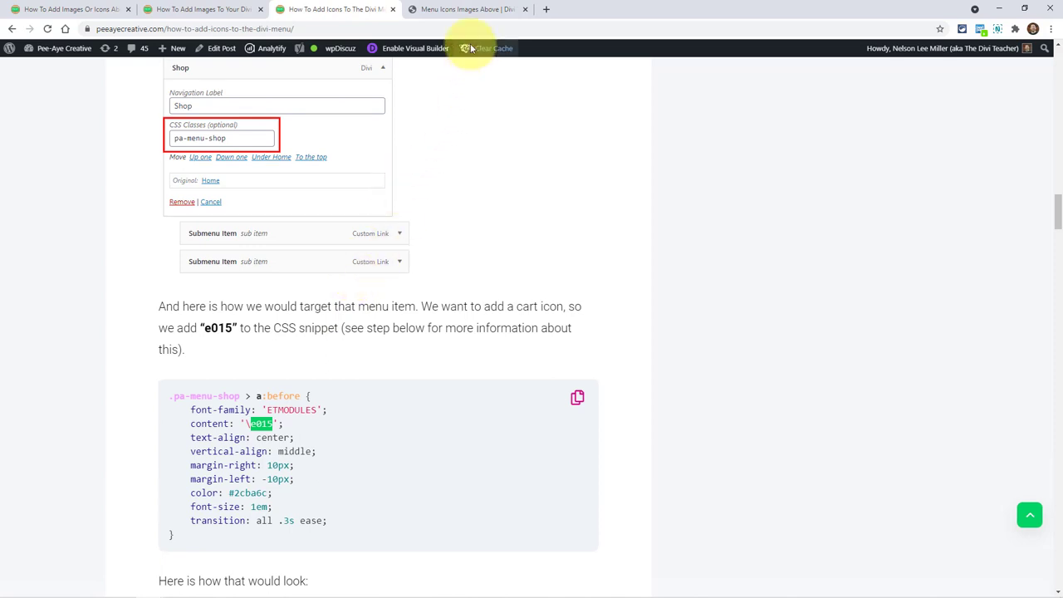
- Show the Menu Icons Images Above demo's CSS panel and highlight the pa-menu-home, pa-menu-shop and pa-menu-contact rules
{"action": "left_click", "coordinate": [455, 9]}
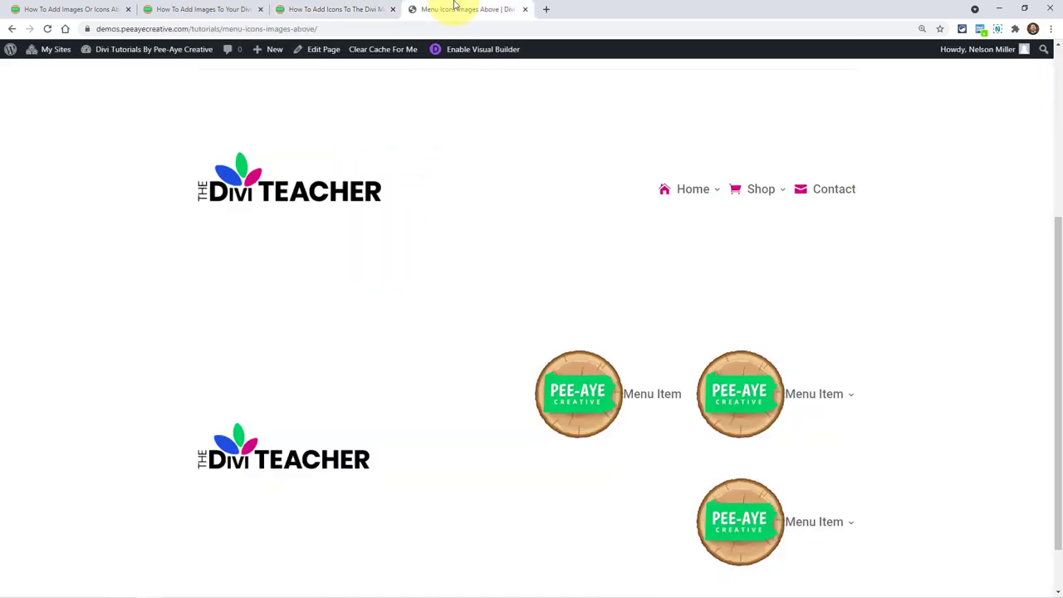
{"action": "mouse_move", "coordinate": [665, 192]}
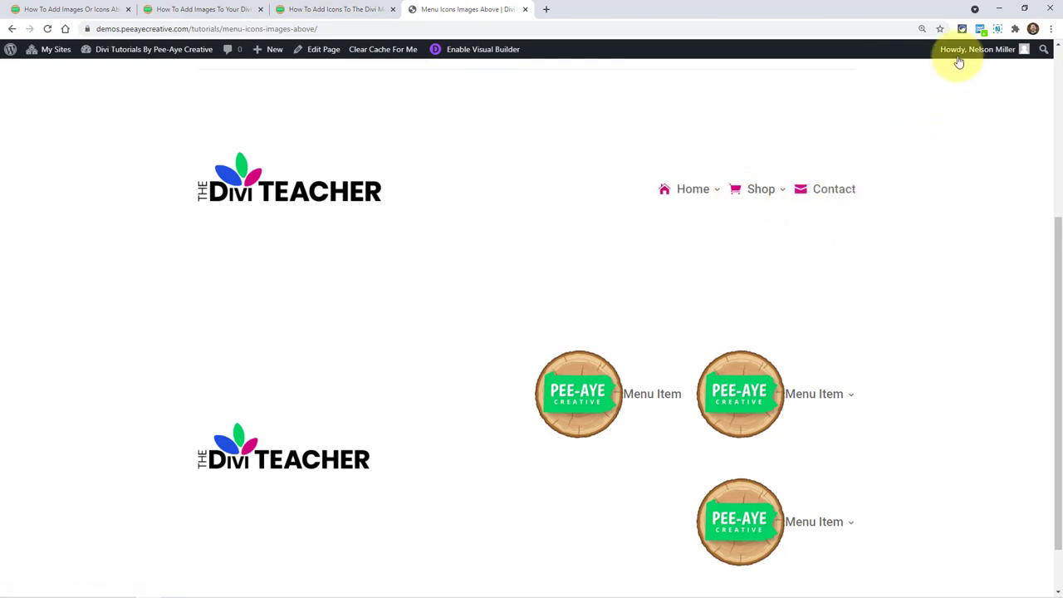
{"action": "left_click", "coordinate": [980, 29]}
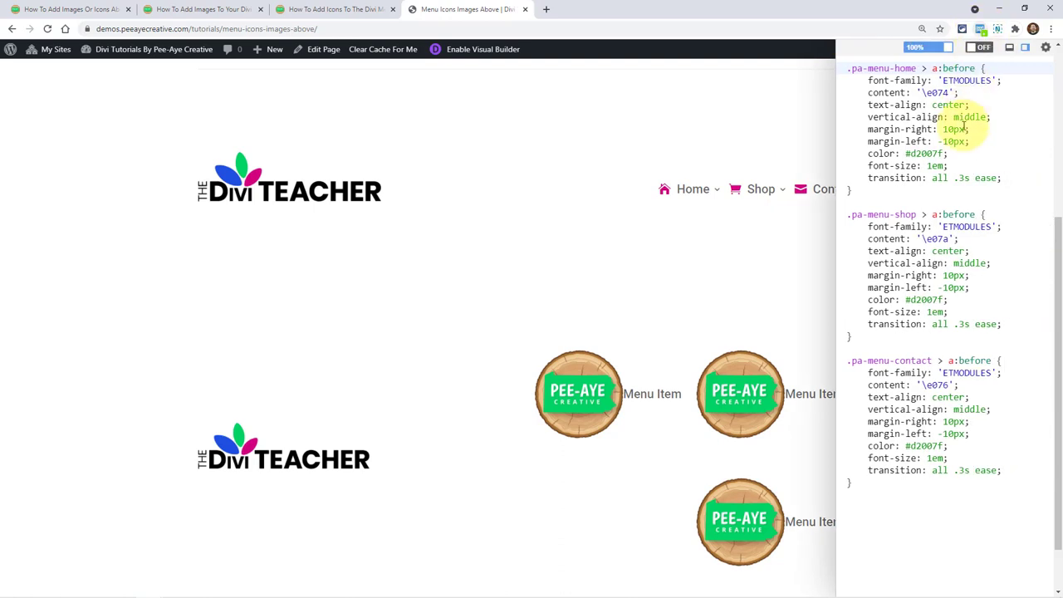
{"action": "left_click_drag", "start_coordinate": [853, 190], "coordinate": [834, 67]}
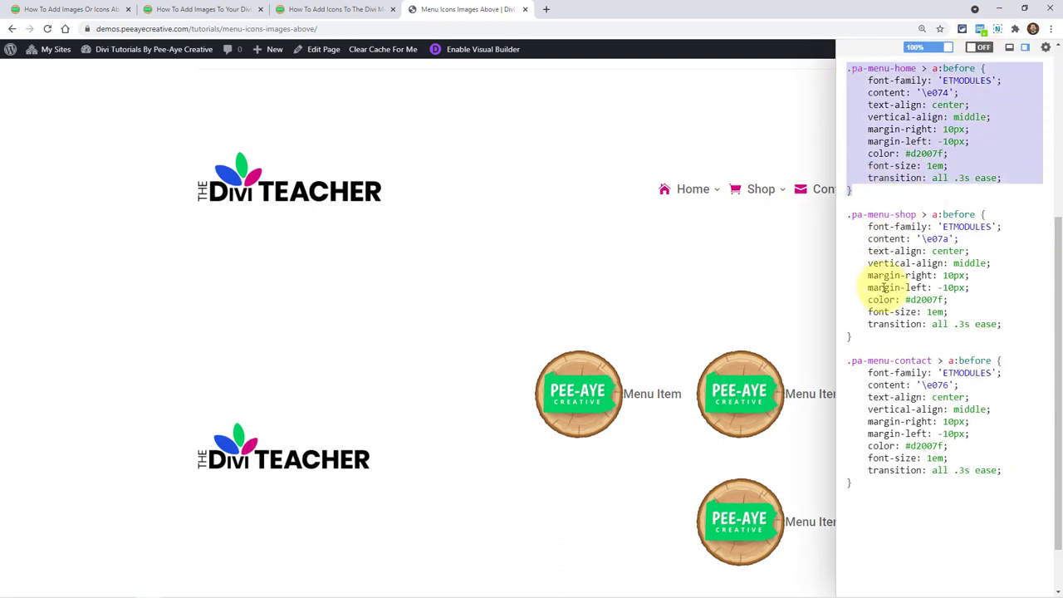
{"action": "left_click_drag", "start_coordinate": [857, 337], "coordinate": [836, 218]}
{"action": "left_click", "coordinate": [867, 80]}
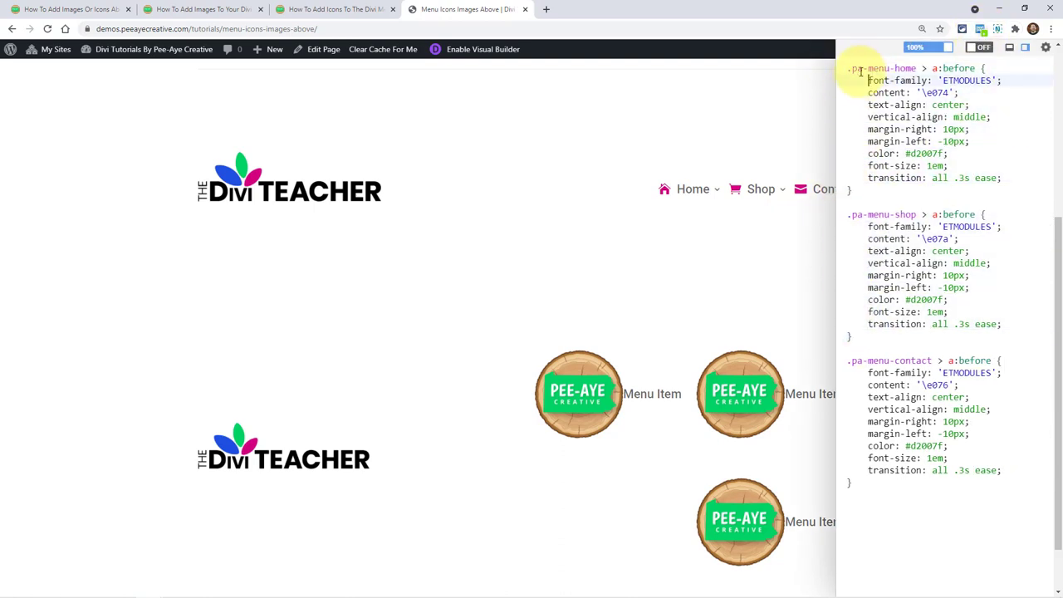
{"action": "left_click_drag", "start_coordinate": [847, 214], "coordinate": [927, 214]}
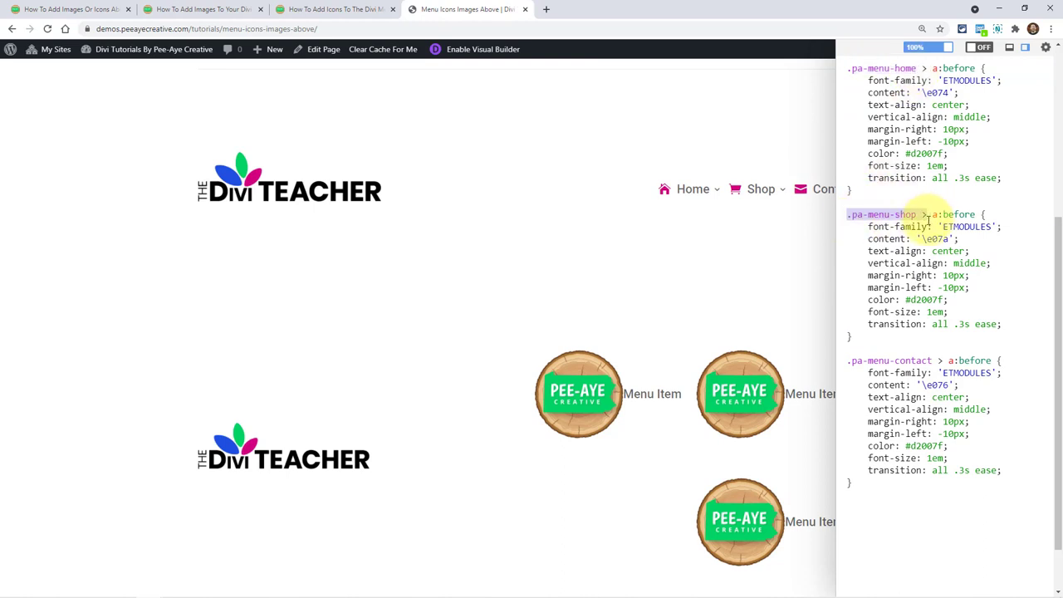
{"action": "left_click_drag", "start_coordinate": [851, 360], "coordinate": [931, 361]}
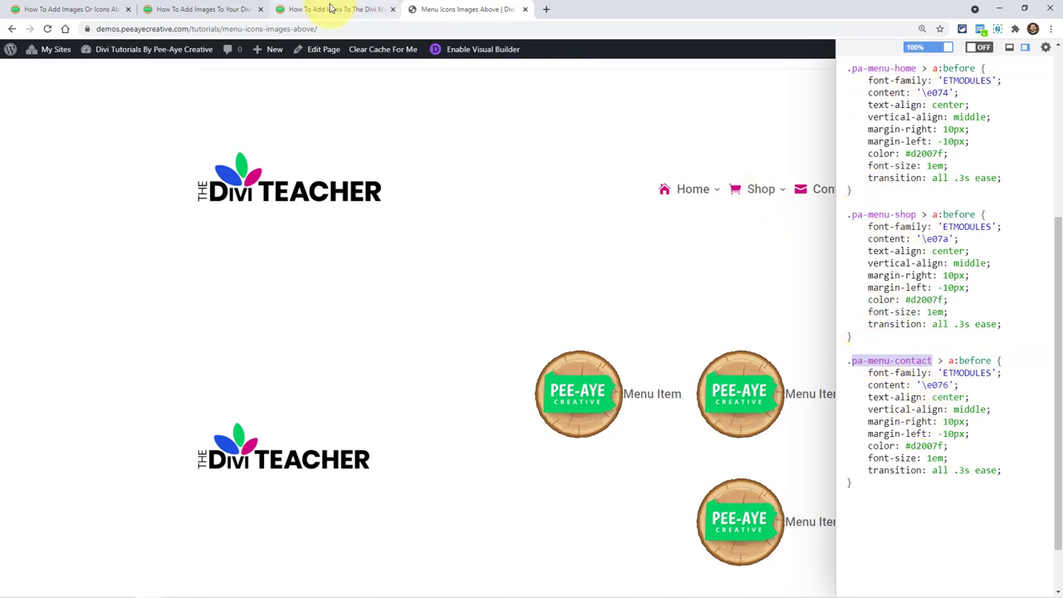
- On the Menus admin page, reveal the pa-menu-home, pa-menu-shop and pa-menu-contact classes on Home, Shop and Contact
{"action": "mouse_move", "coordinate": [124, 48]}
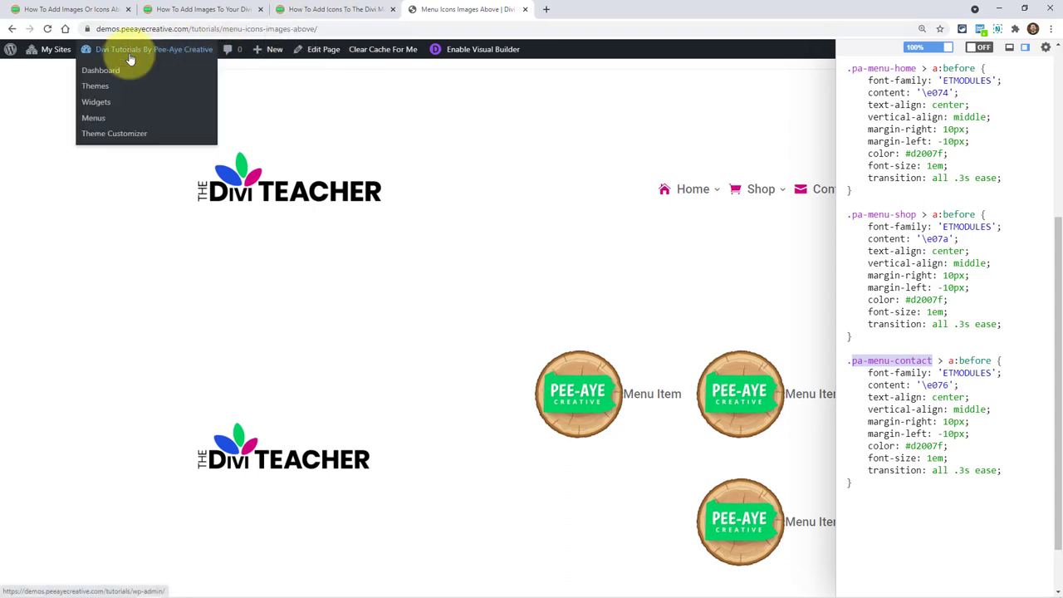
{"action": "left_click", "coordinate": [93, 118]}
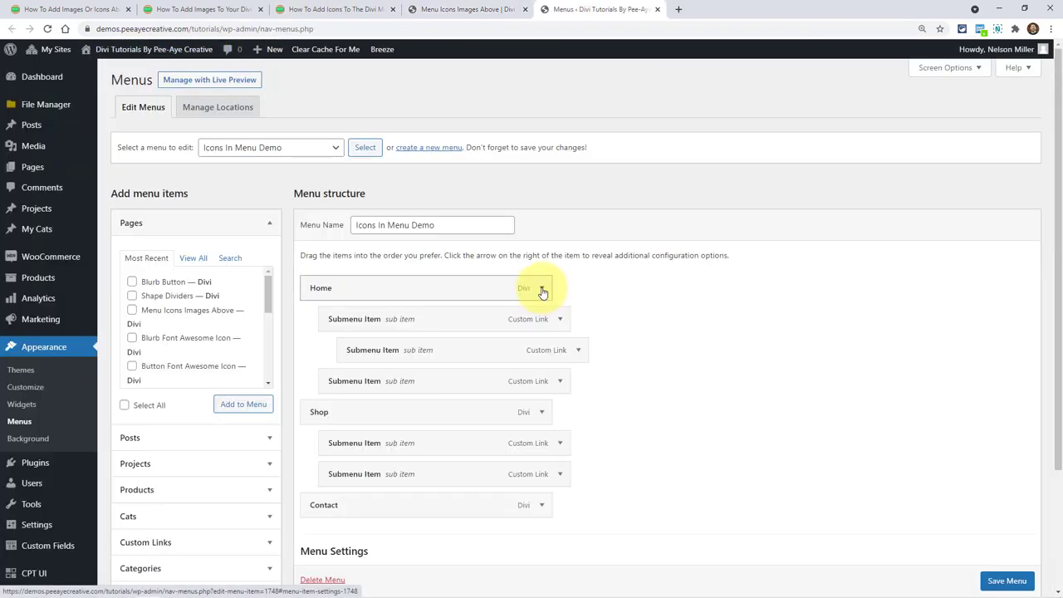
{"action": "left_click", "coordinate": [542, 291]}
{"action": "left_click_drag", "start_coordinate": [382, 367], "coordinate": [306, 364]}
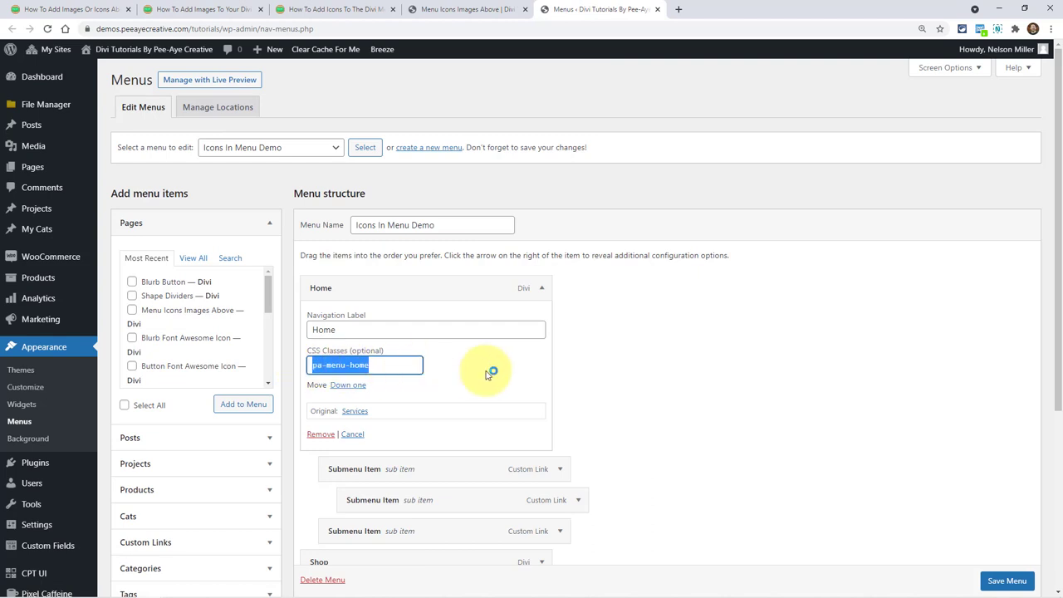
{"action": "scroll", "coordinate": [501, 373], "scroll_direction": "down", "scroll_amount": 3}
{"action": "left_click", "coordinate": [541, 341]}
{"action": "scroll", "coordinate": [351, 304], "scroll_direction": "down", "scroll_amount": 2}
{"action": "left_click_drag", "start_coordinate": [365, 304], "coordinate": [308, 306]}
{"action": "scroll", "coordinate": [457, 368], "scroll_direction": "down", "scroll_amount": 2}
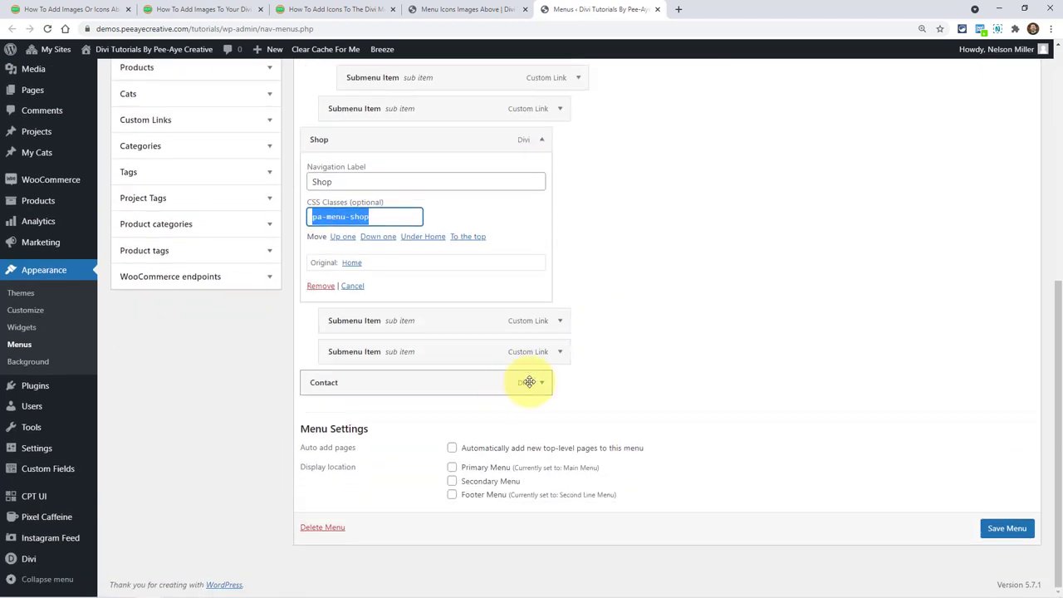
{"action": "left_click", "coordinate": [534, 382]}
{"action": "left_click_drag", "start_coordinate": [404, 459], "coordinate": [312, 459]}
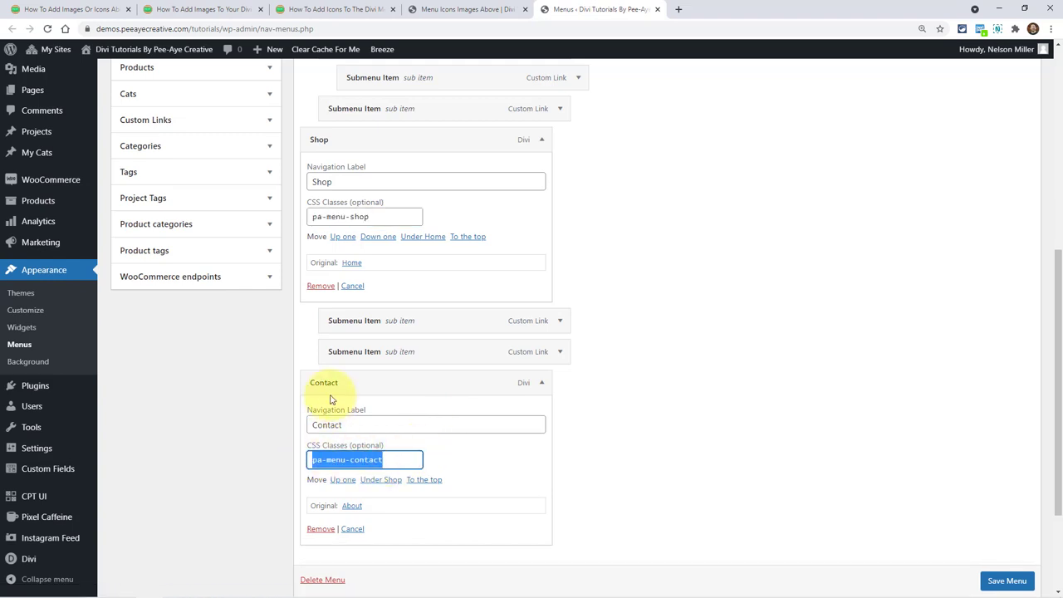
{"action": "left_click", "coordinate": [440, 10]}
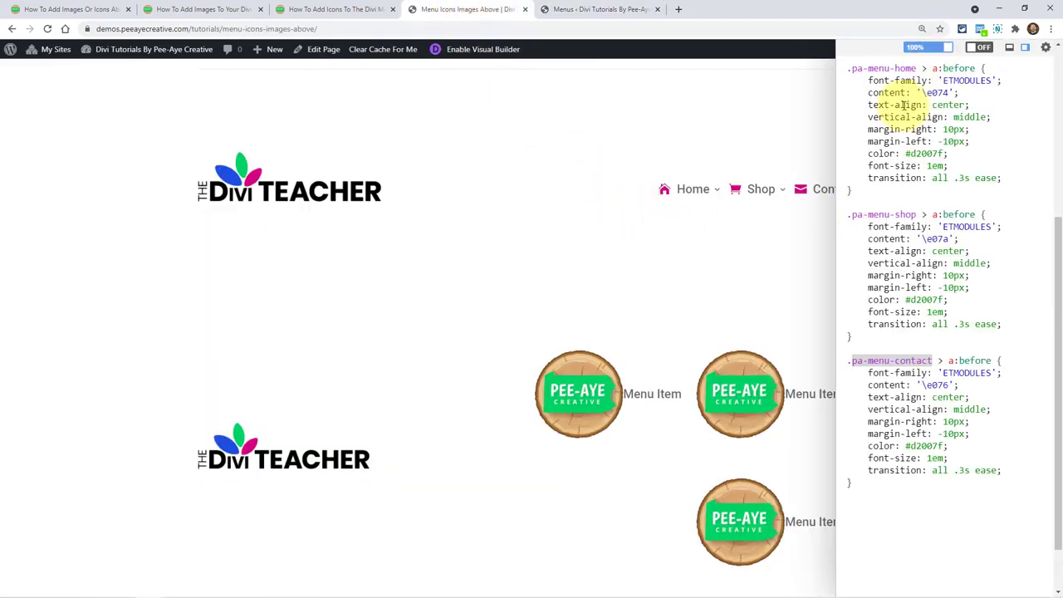
- Hide the custom CSS panel to see the full menu with its pink icons and submenus
{"action": "left_click", "coordinate": [981, 32]}
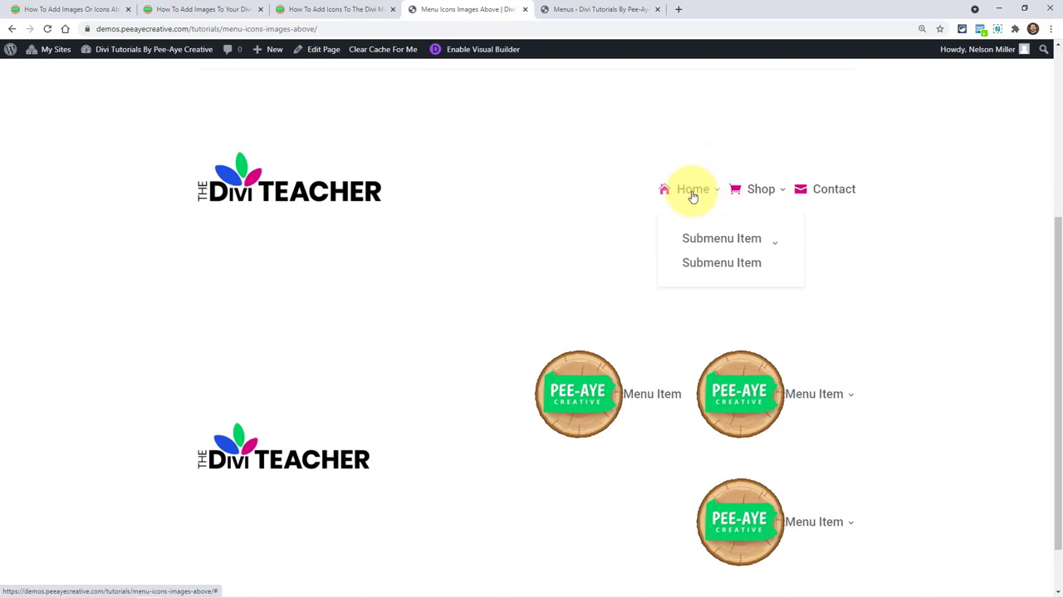
{"action": "mouse_move", "coordinate": [767, 190]}
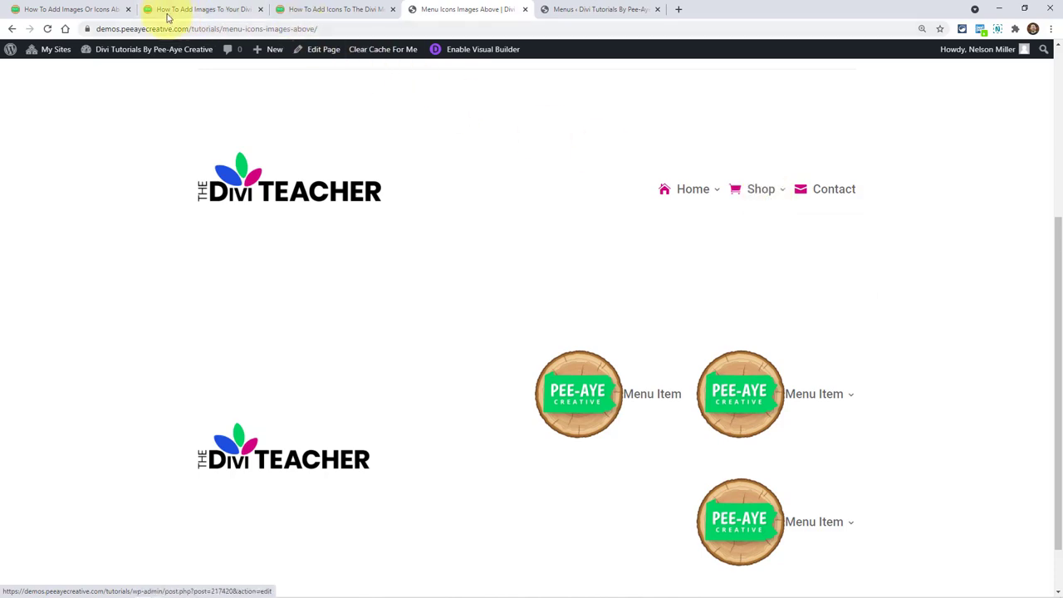
{"action": "left_click", "coordinate": [71, 10]}
{"action": "scroll", "coordinate": [382, 293], "scroll_direction": "down", "scroll_amount": 1}
{"action": "scroll", "coordinate": [382, 292], "scroll_direction": "down", "scroll_amount": 3}
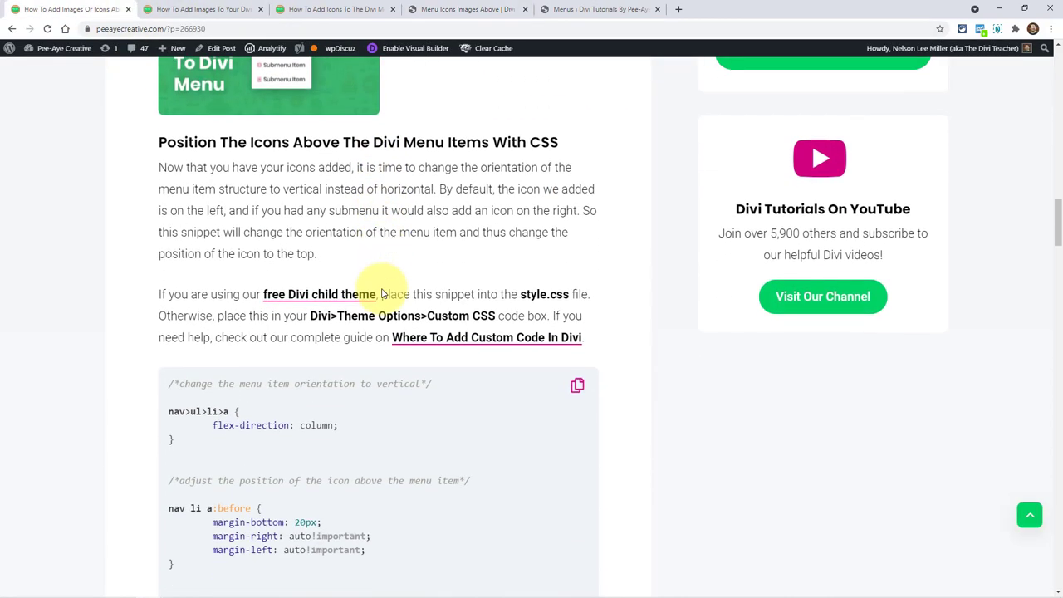
{"action": "scroll", "coordinate": [416, 384], "scroll_direction": "down", "scroll_amount": 1}
{"action": "scroll", "coordinate": [413, 387], "scroll_direction": "down", "scroll_amount": 1}
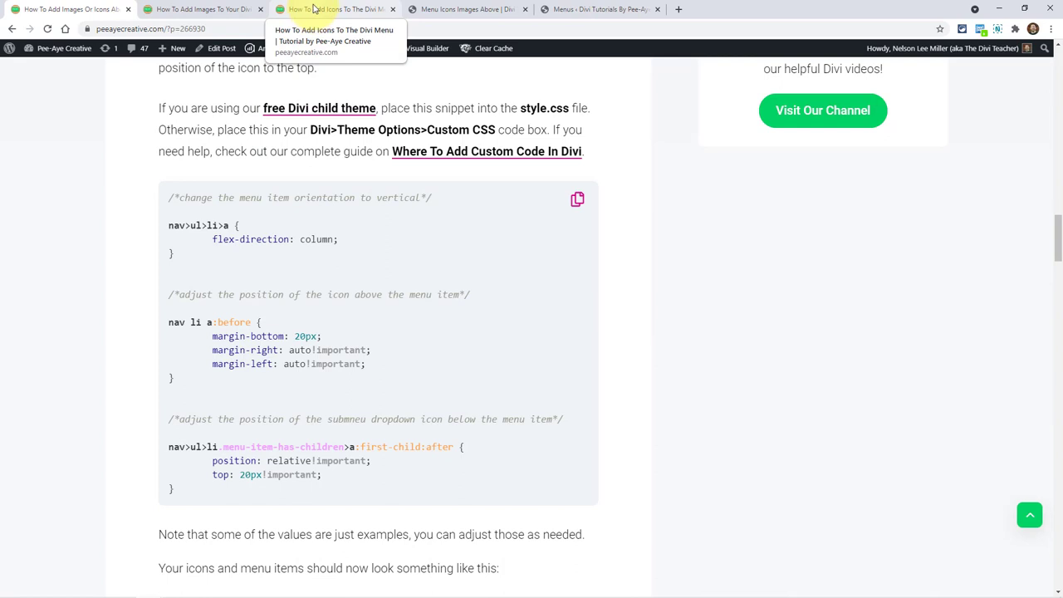
{"action": "left_click", "coordinate": [436, 10]}
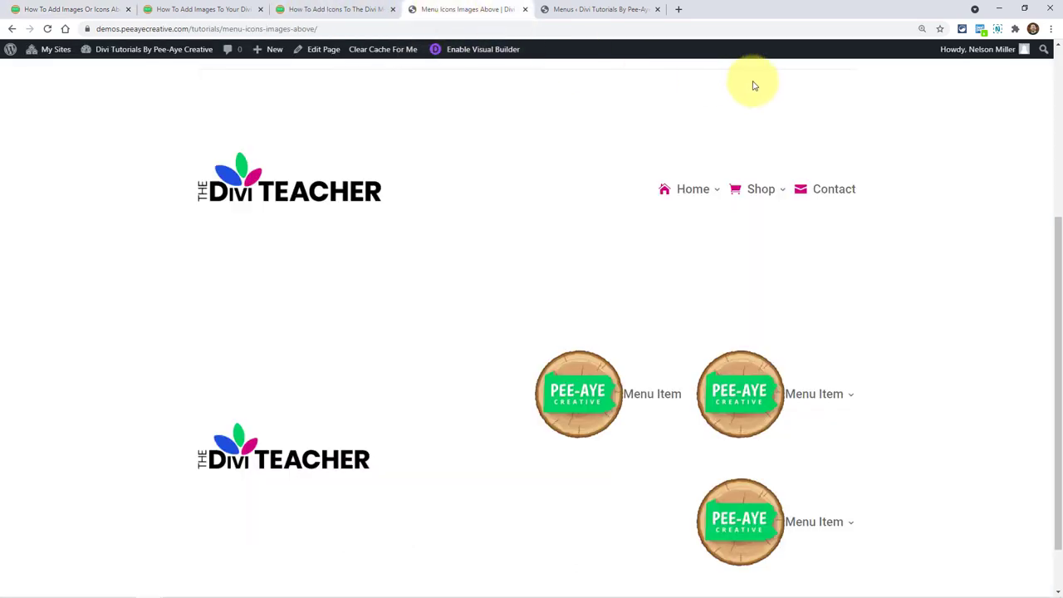
- Paste the three commented icon-stacking rules on a new line after the pa-menu-contact rule
{"action": "left_click", "coordinate": [981, 31]}
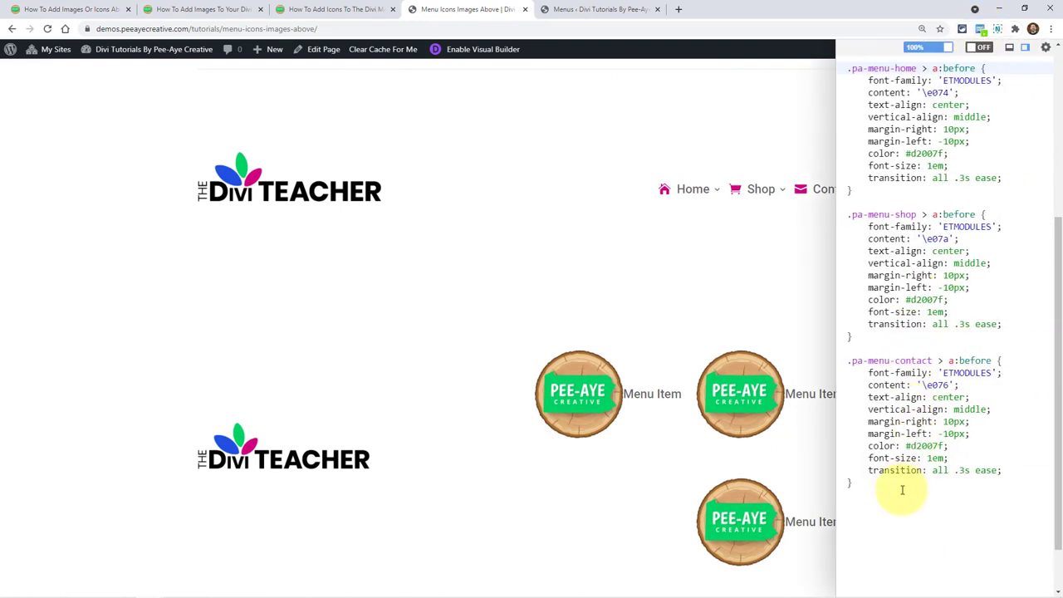
{"action": "left_click", "coordinate": [900, 488]}
{"action": "key", "text": "Return"}
{"action": "key", "text": "Return"}
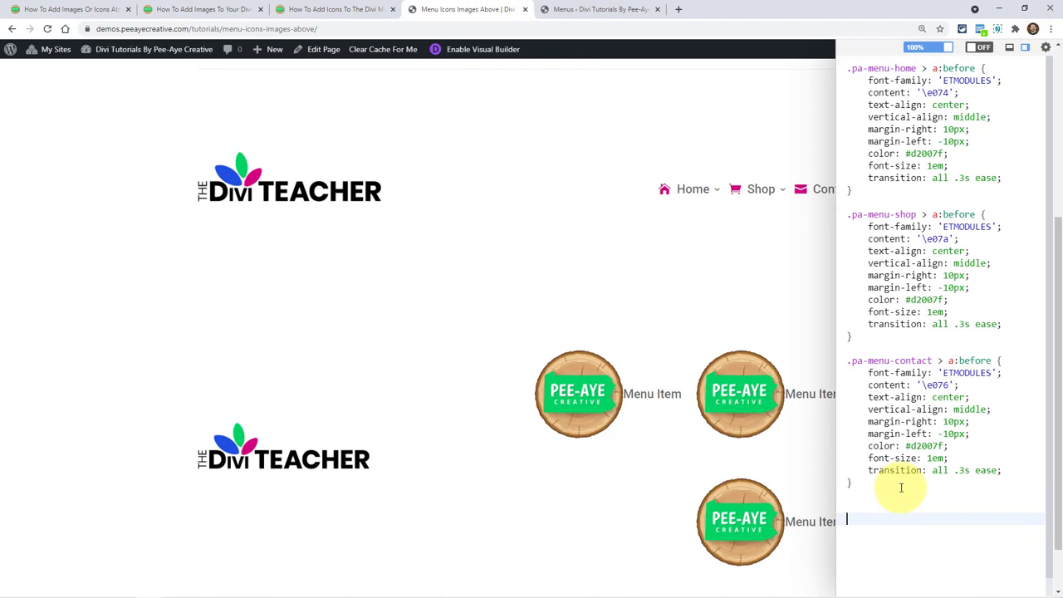
{"action": "type", "text": "/*change the menu item orientation to vertical*/  nav>ul>li>a {   flex-direction: column; }   /*adjust the position of the icon above the menu item*/  nav li a:before {   margin-bottom: 20px;   margin-right: auto!important;   margin-left: auto!important; }   /*adjust the position of the submneu dropdown icon below the menu item*/  nav>ul>li.menu-item-has-children>a:first-child:after {   position: relative!important;   top: 20px!important; }"}
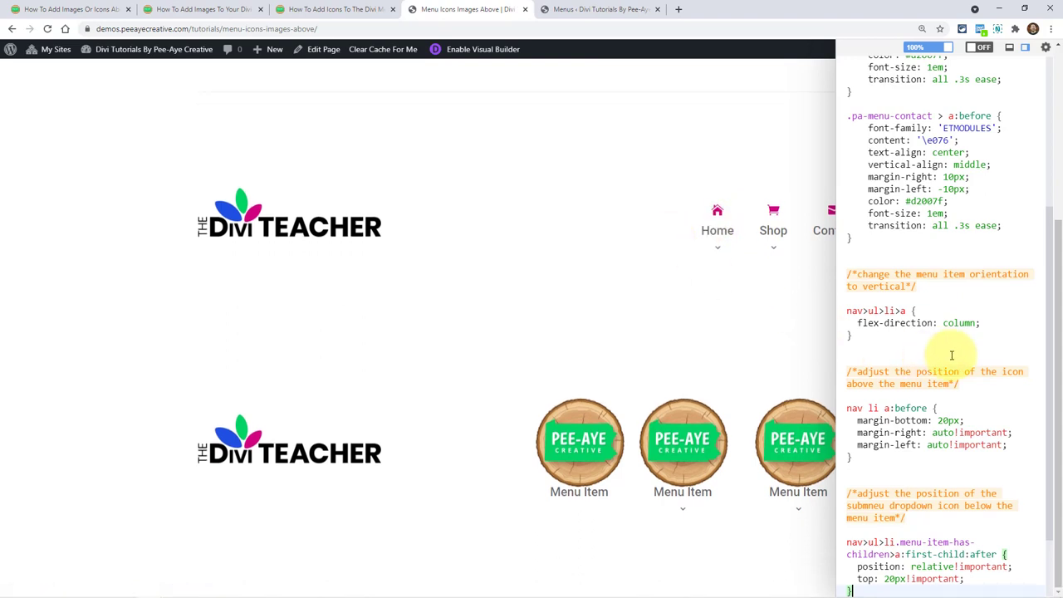
{"action": "scroll", "coordinate": [947, 351], "scroll_direction": "down", "scroll_amount": 2}
{"action": "left_click_drag", "start_coordinate": [877, 294], "coordinate": [827, 230]}
- Dock the CSS editor below the page and highlight the nav>ul>li>a flex-direction: column rule
{"action": "left_click", "coordinate": [1008, 51]}
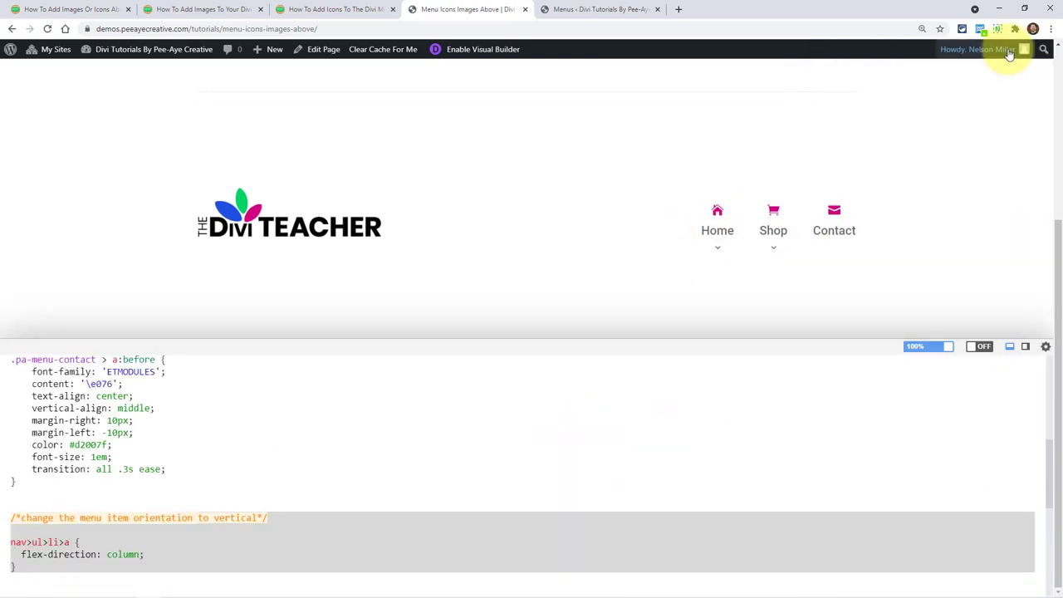
{"action": "scroll", "coordinate": [166, 428], "scroll_direction": "up", "scroll_amount": 4}
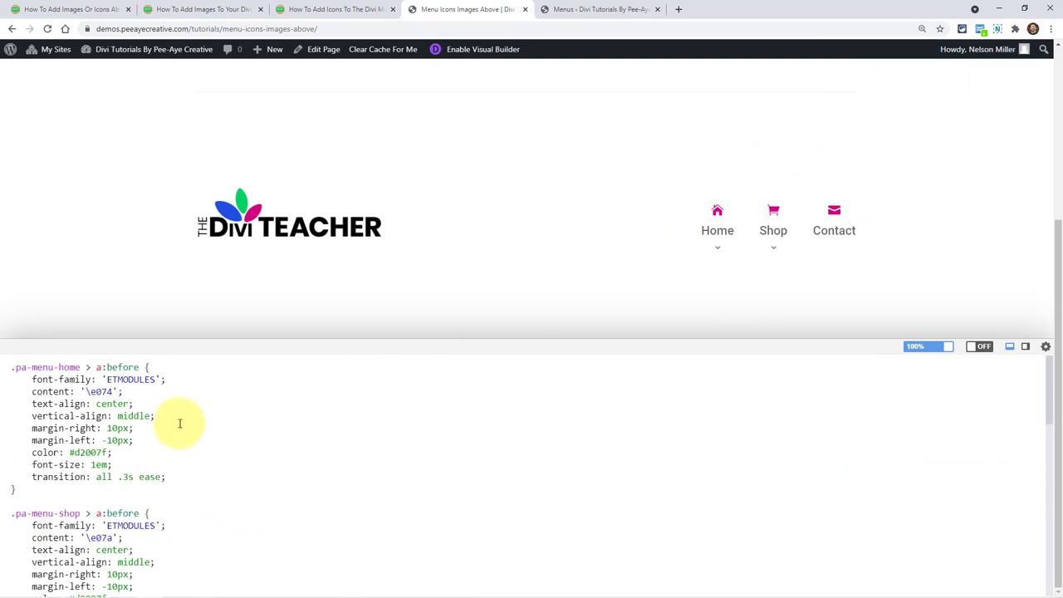
{"action": "scroll", "coordinate": [199, 426], "scroll_direction": "down", "scroll_amount": 5}
{"action": "scroll", "coordinate": [233, 425], "scroll_direction": "up", "scroll_amount": 1}
{"action": "left_click", "coordinate": [178, 408]}
{"action": "left_click_drag", "start_coordinate": [38, 479], "coordinate": [4, 436]}
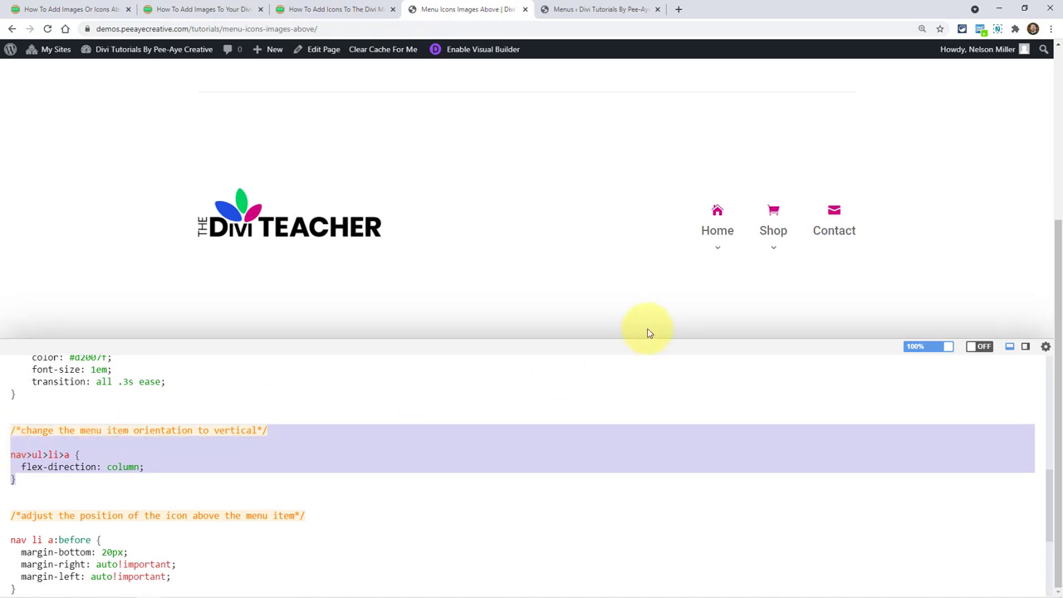
{"action": "mouse_move", "coordinate": [713, 264]}
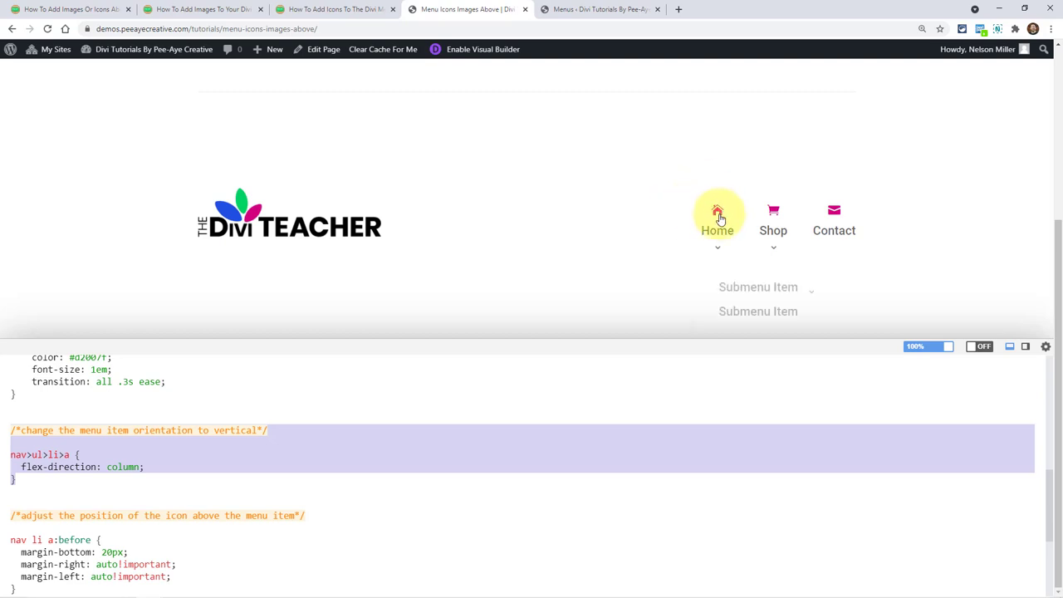
- Try an 8px margin-bottom in the nav li a:before rule, then undo back to 20px
{"action": "scroll", "coordinate": [124, 472], "scroll_direction": "down", "scroll_amount": 2}
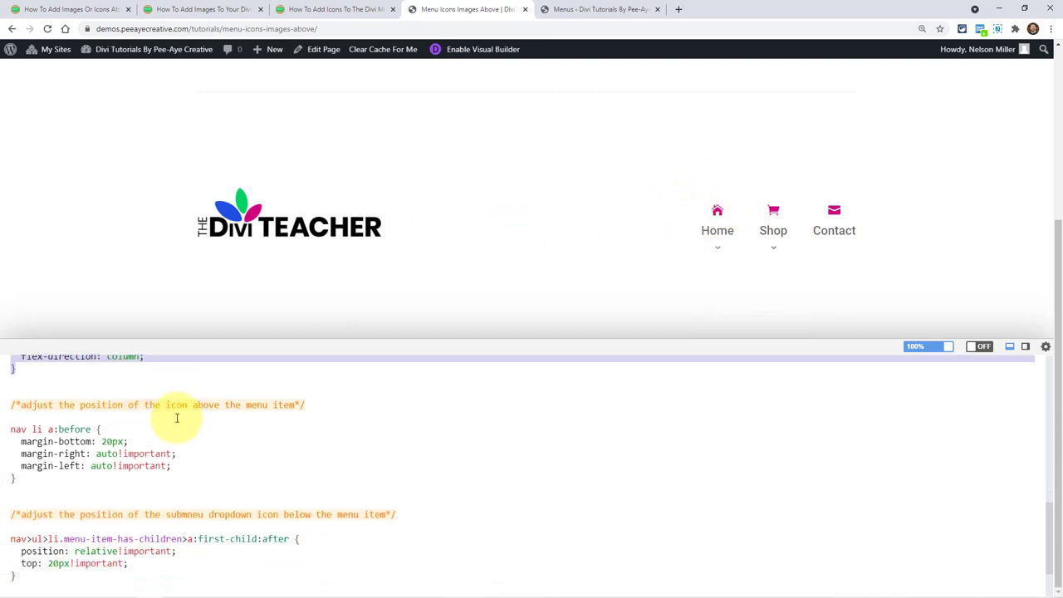
{"action": "scroll", "coordinate": [176, 419], "scroll_direction": "up", "scroll_amount": 1}
{"action": "left_click", "coordinate": [173, 426]}
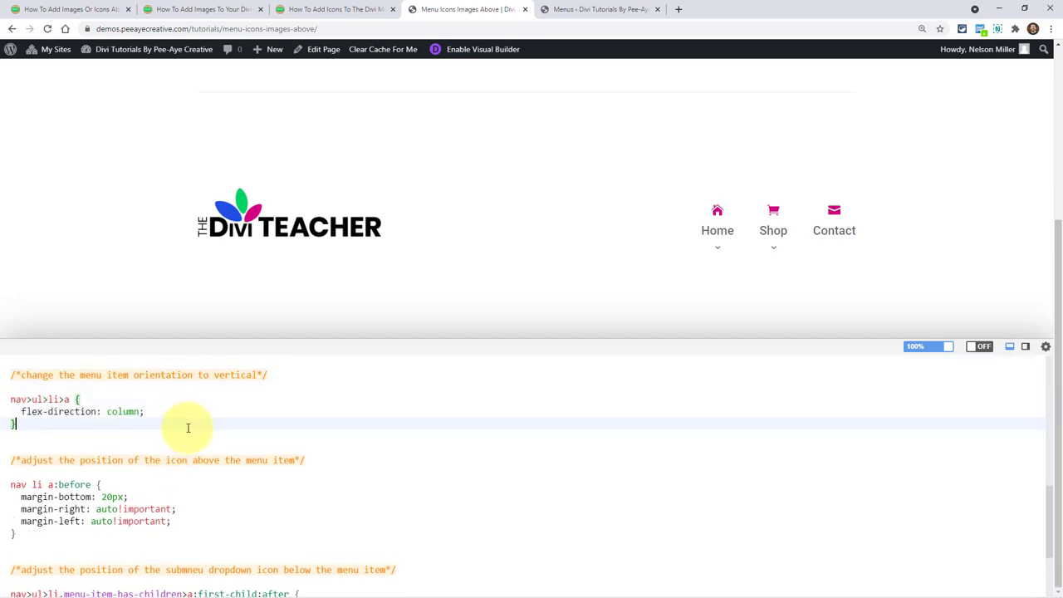
{"action": "left_click", "coordinate": [100, 497]}
{"action": "key", "text": "Delete"}
{"action": "key", "text": "Delete"}
{"action": "type", "text": "8"}
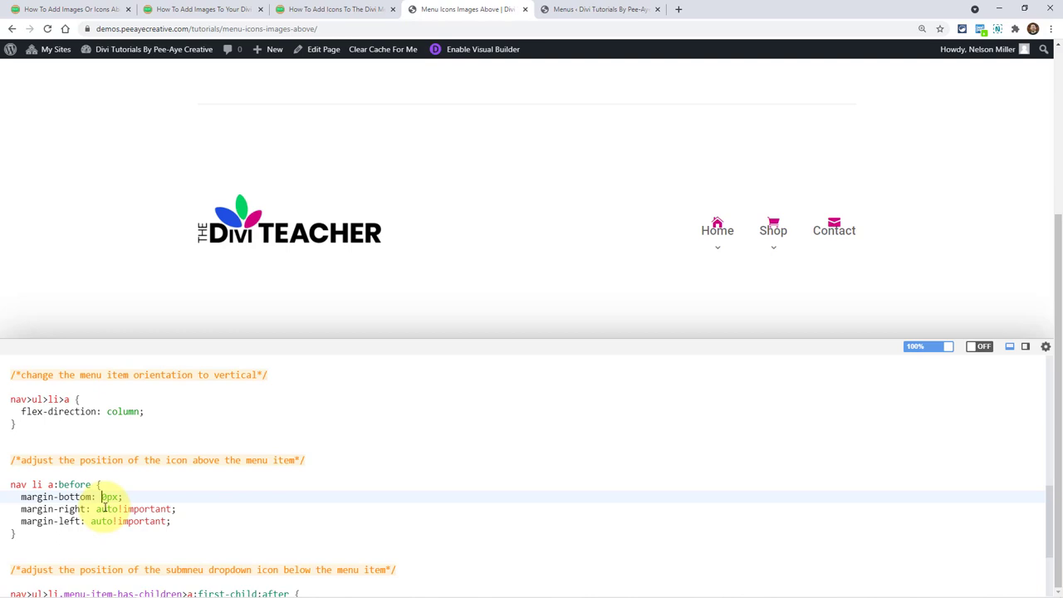
{"action": "key", "text": "ctrl+z"}
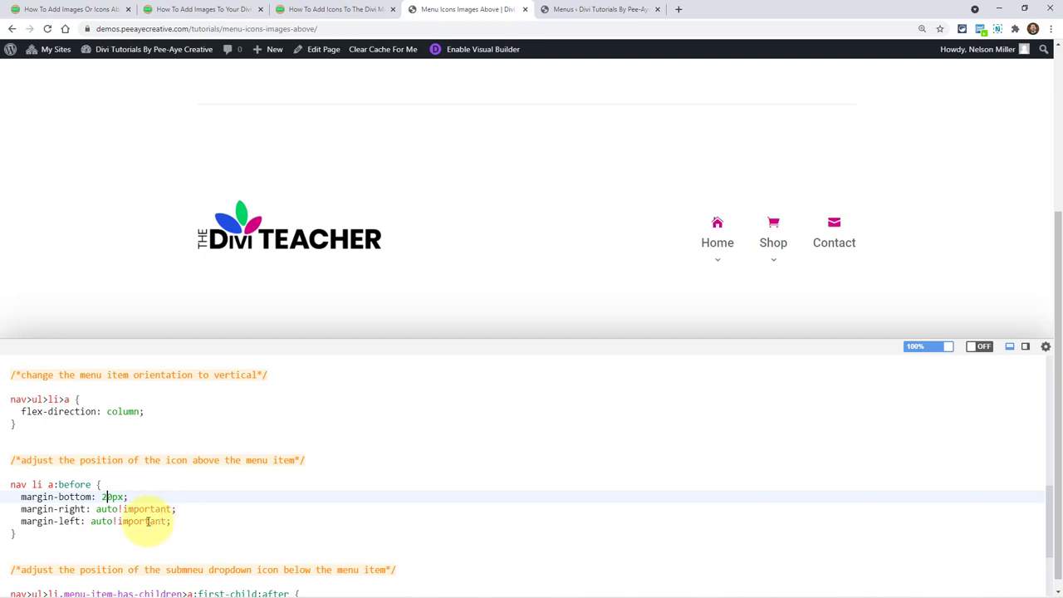
- Highlight the auto left and right margins that center the icons, then return to the icons article
{"action": "scroll", "coordinate": [121, 509], "scroll_direction": "up", "scroll_amount": 4}
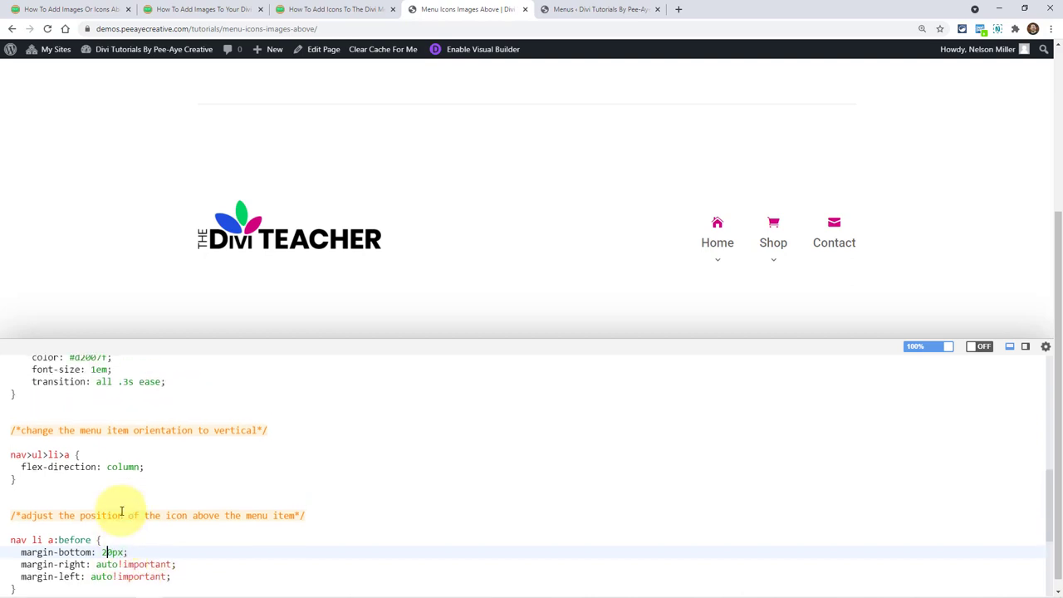
{"action": "left_click_drag", "start_coordinate": [144, 450], "coordinate": [12, 440]}
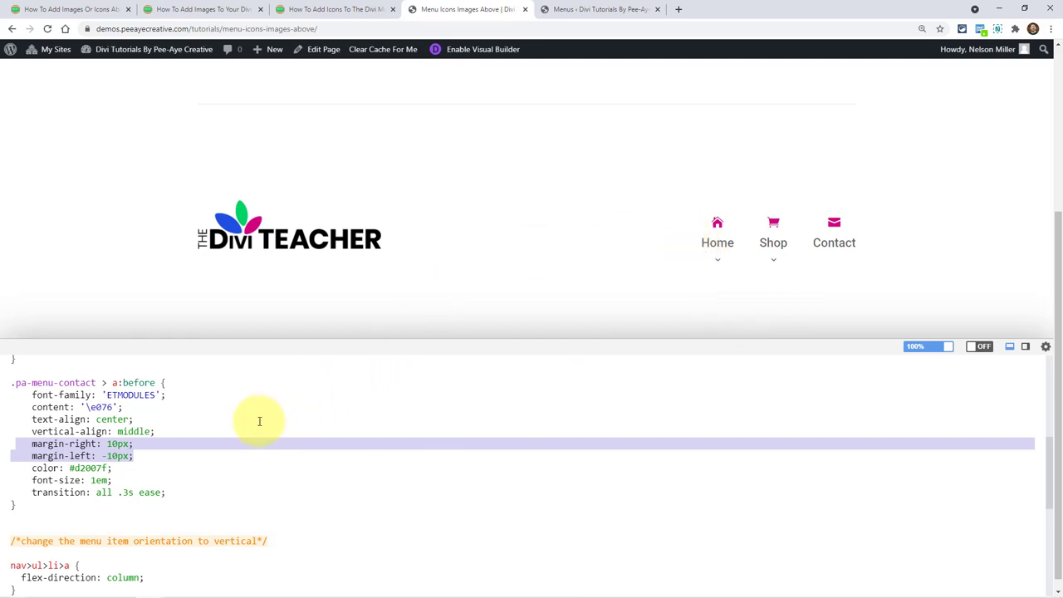
{"action": "left_click_drag", "start_coordinate": [182, 456], "coordinate": [12, 450]}
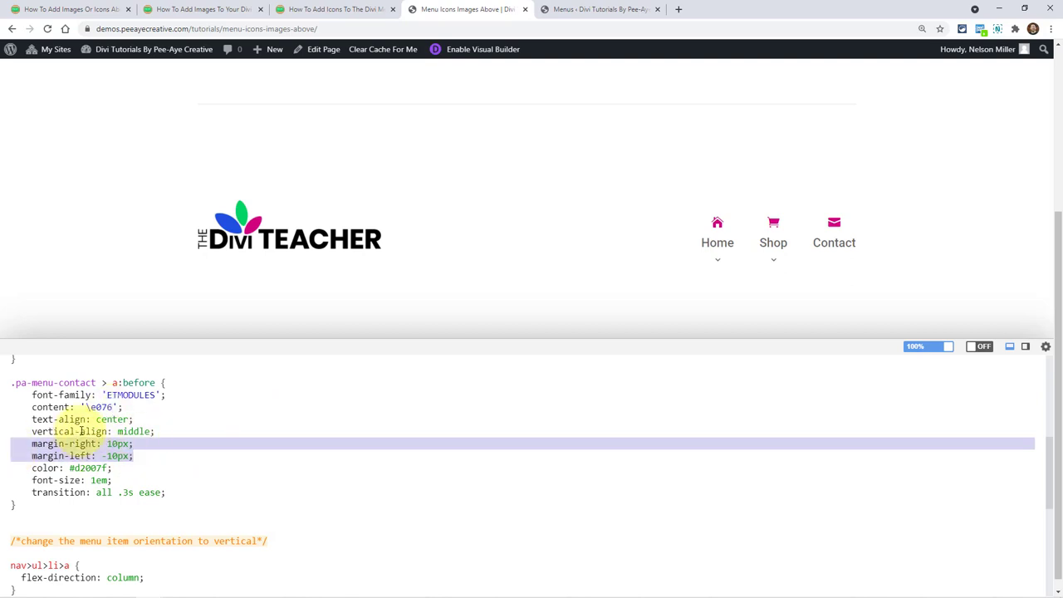
{"action": "scroll", "coordinate": [91, 432], "scroll_direction": "down", "scroll_amount": 5}
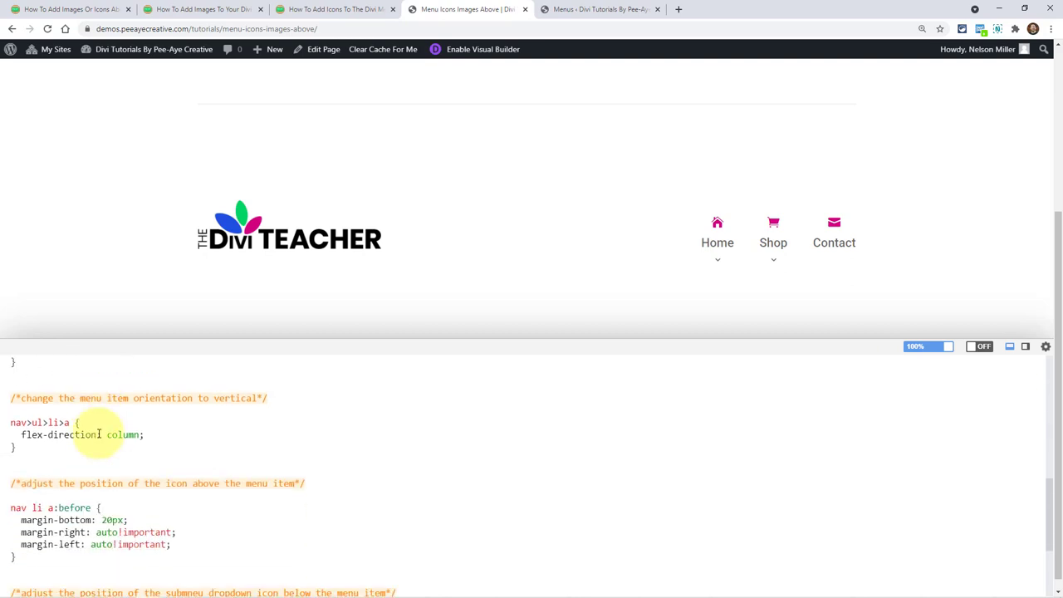
{"action": "left_click_drag", "start_coordinate": [188, 462], "coordinate": [5, 461]}
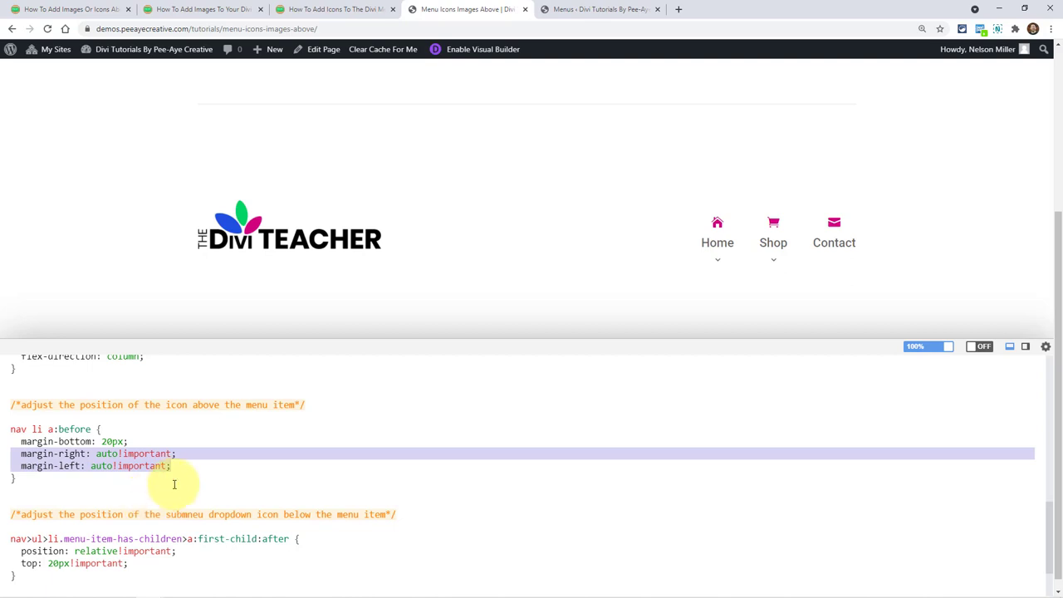
{"action": "left_click_drag", "start_coordinate": [172, 465], "coordinate": [11, 457]}
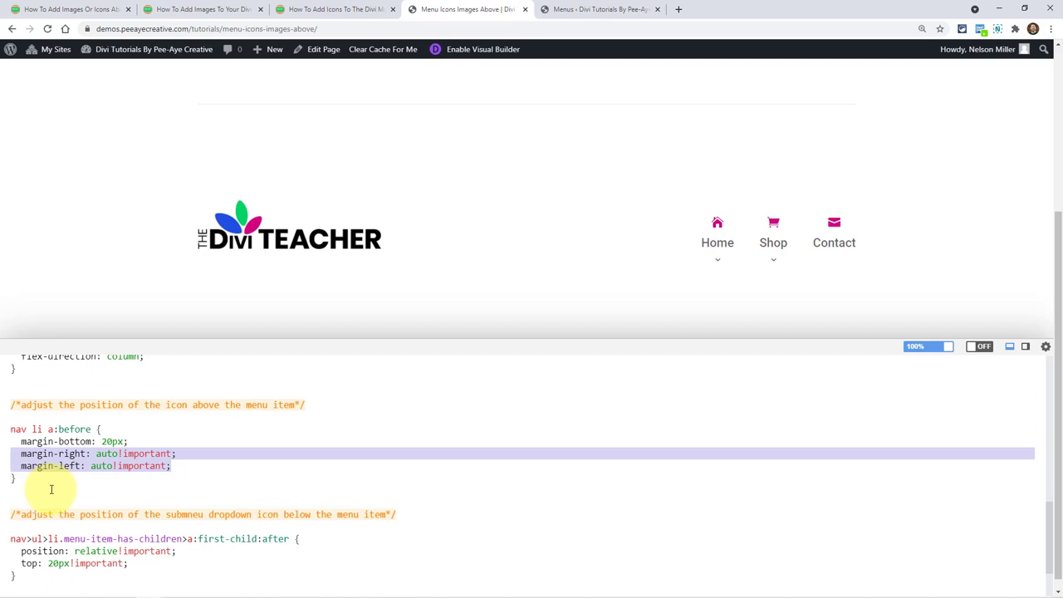
{"action": "left_click", "coordinate": [330, 9]}
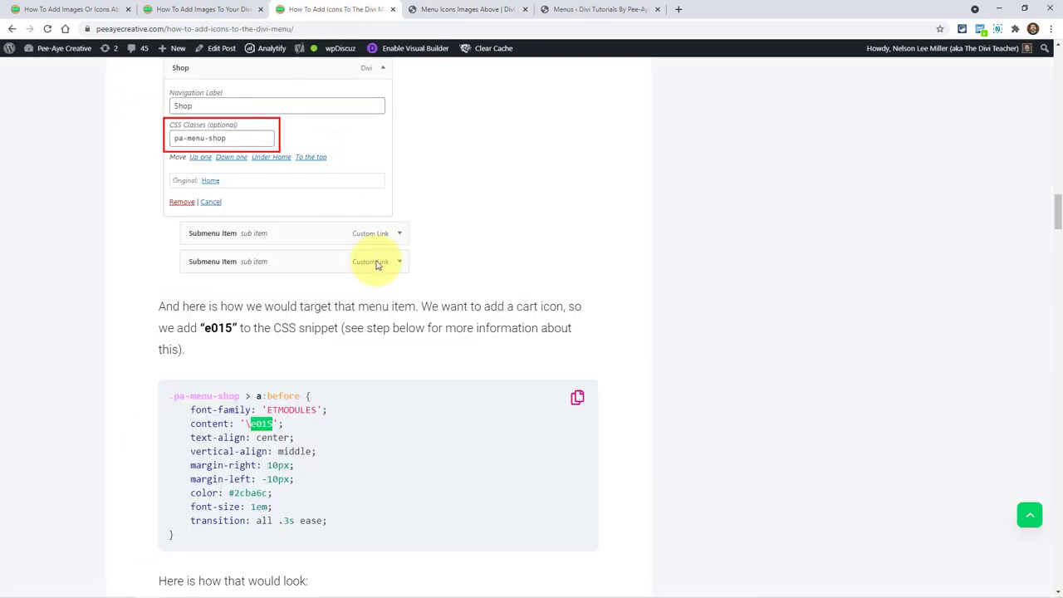
- On the demo page, highlight the submenu dropdown rule with top: 20px and preview the Home and Shop dropdowns
{"action": "left_click", "coordinate": [452, 15]}
{"action": "scroll", "coordinate": [241, 398], "scroll_direction": "down", "scroll_amount": 2}
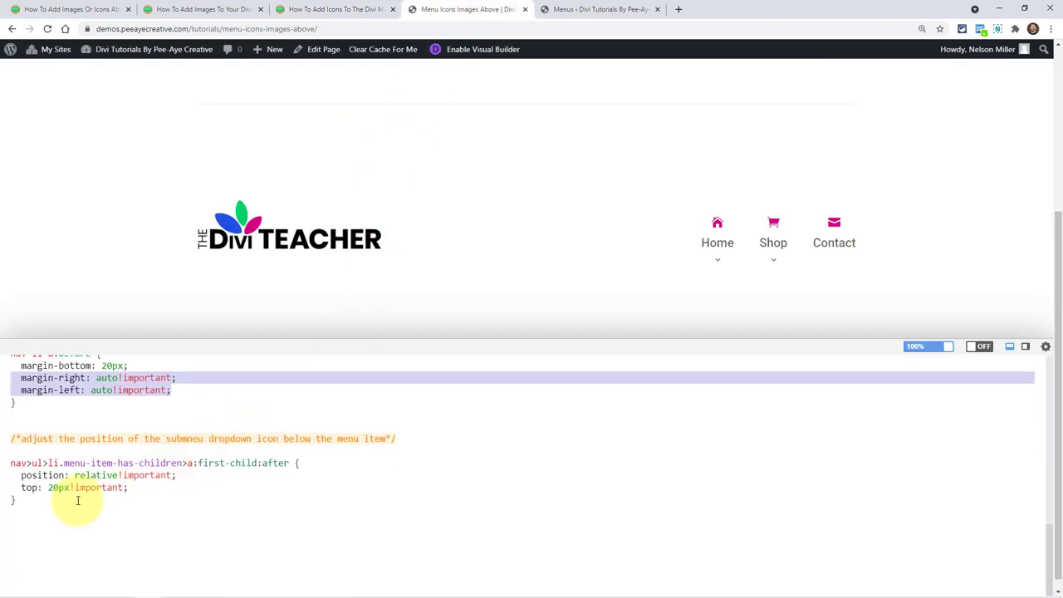
{"action": "left_click_drag", "start_coordinate": [78, 500], "coordinate": [8, 445]}
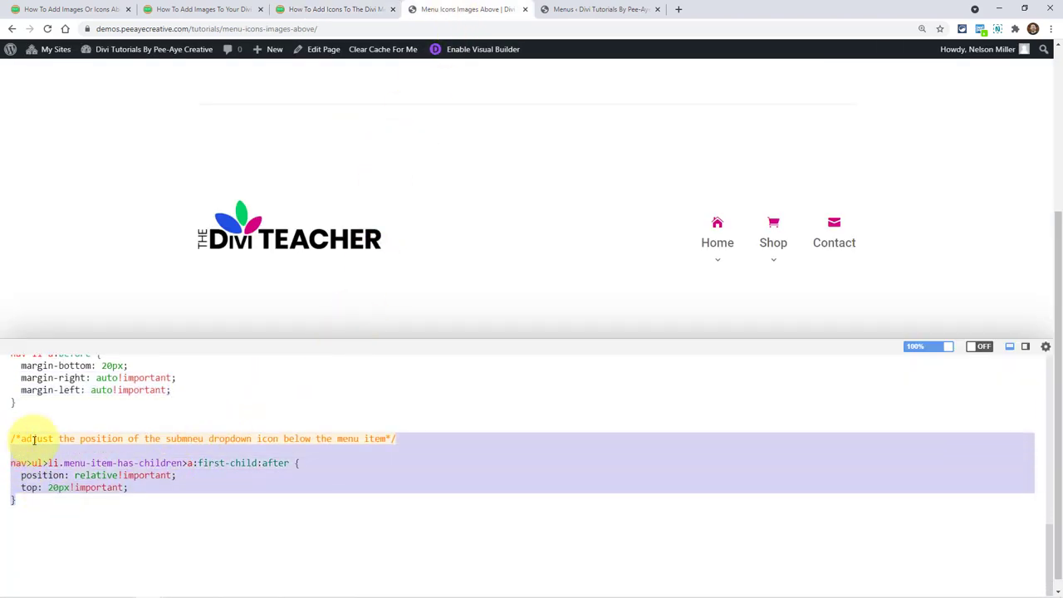
{"action": "mouse_move", "coordinate": [719, 261]}
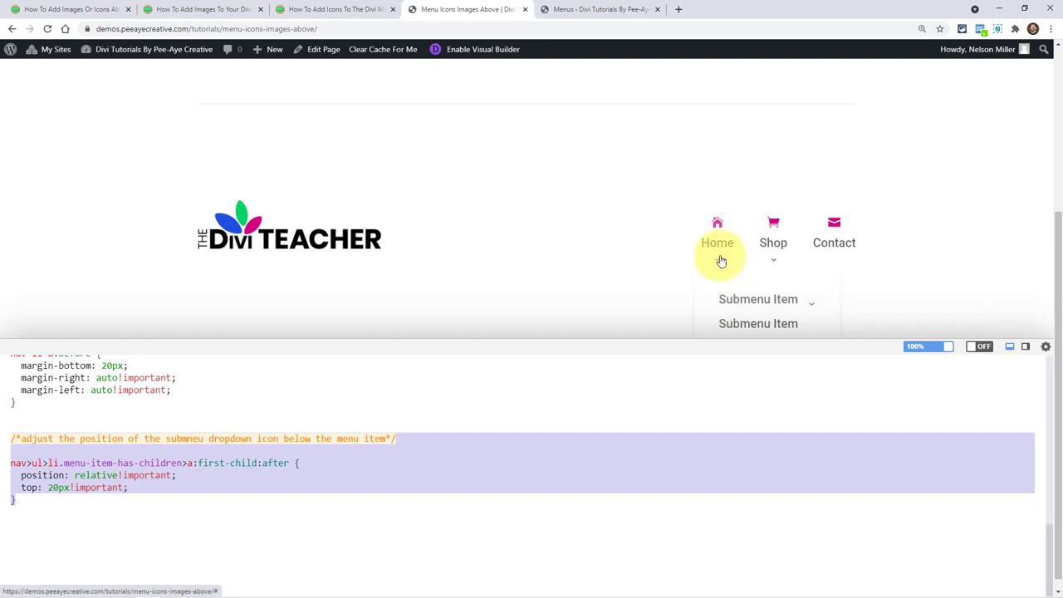
{"action": "mouse_move", "coordinate": [787, 248]}
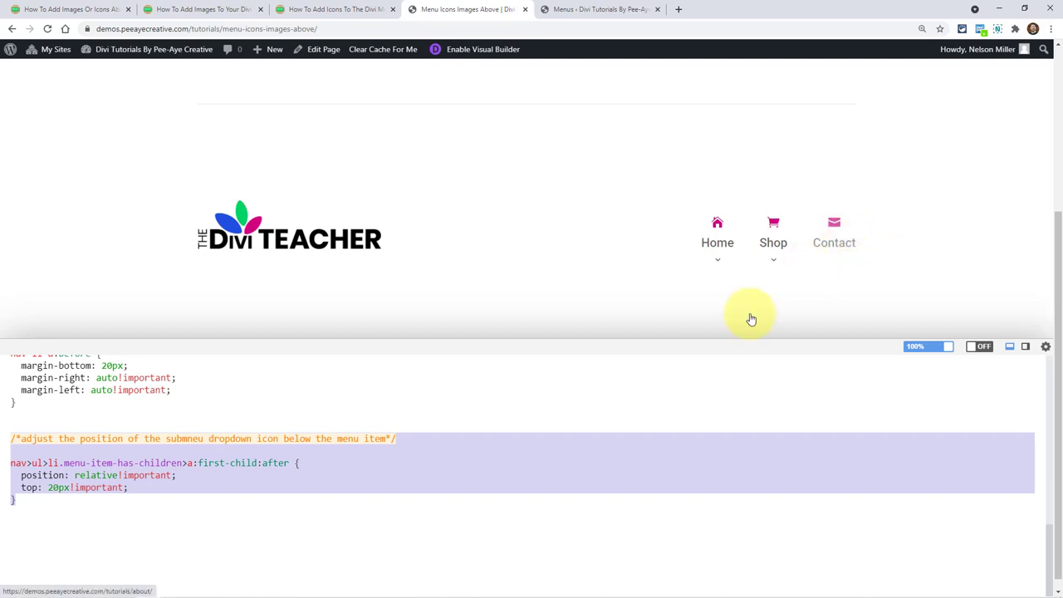
{"action": "left_click", "coordinate": [79, 500]}
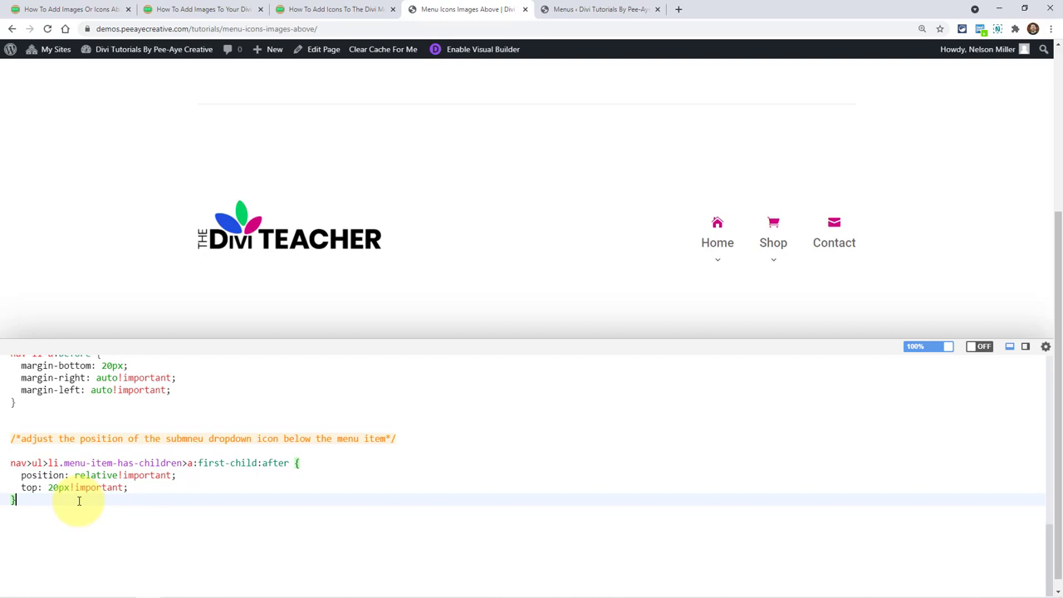
- Re-paste the submenu dropdown arrow rule, trying top offsets of 10px and 0px before settling on 20px
{"action": "left_click_drag", "start_coordinate": [34, 503], "coordinate": [2, 443]}
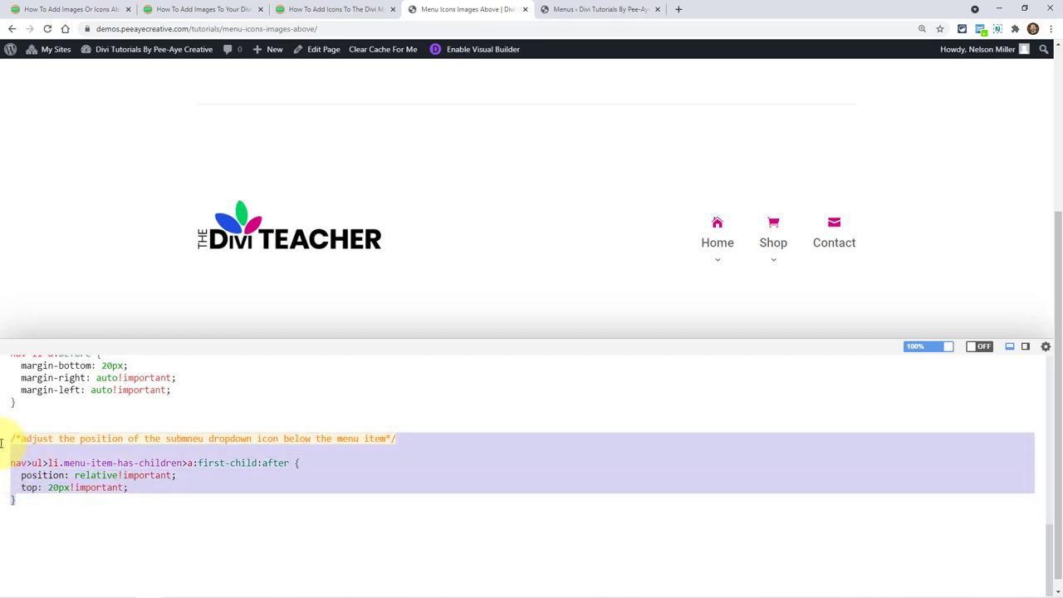
{"action": "key", "text": "BackSpace"}
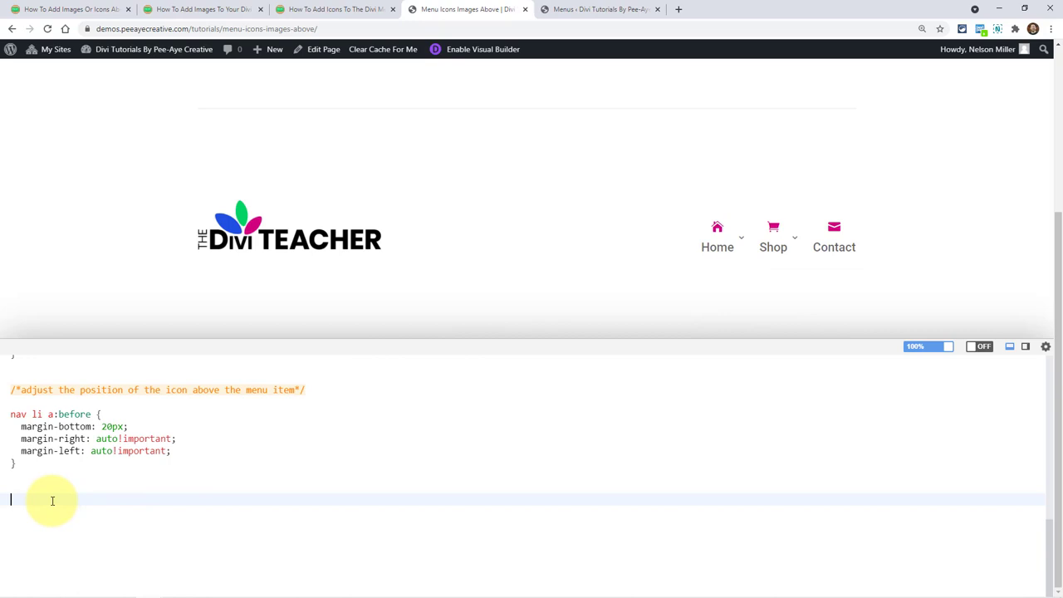
{"action": "type", "text": "/*adjust the position of the submenu dropdown icon below the menu item*/  nav>ul>li.menu-item-has-children>a:first-child:after {   position: relative!important;   top: 20px!important; }"}
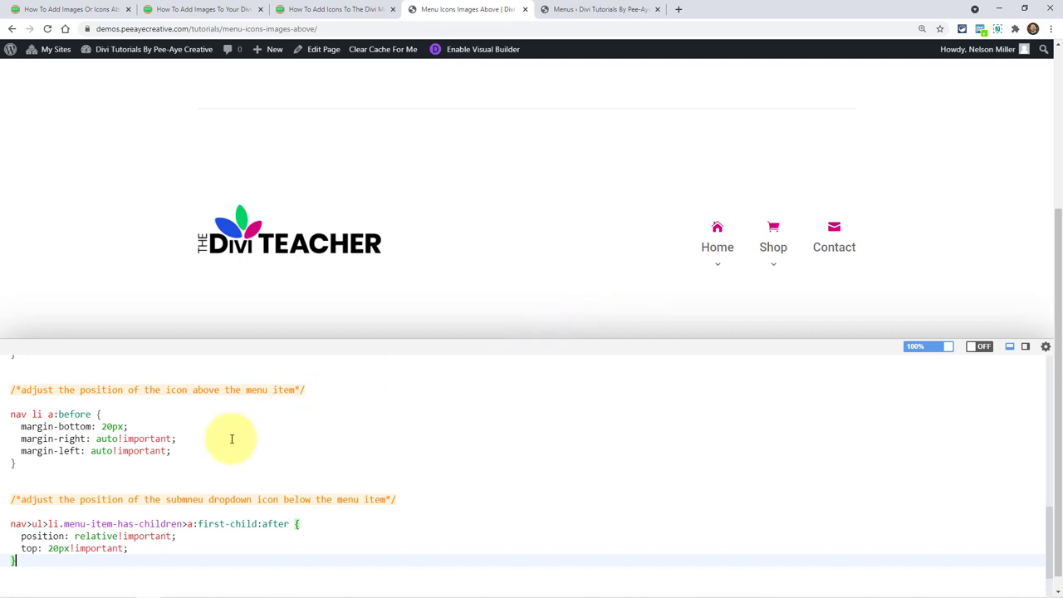
{"action": "left_click", "coordinate": [50, 549]}
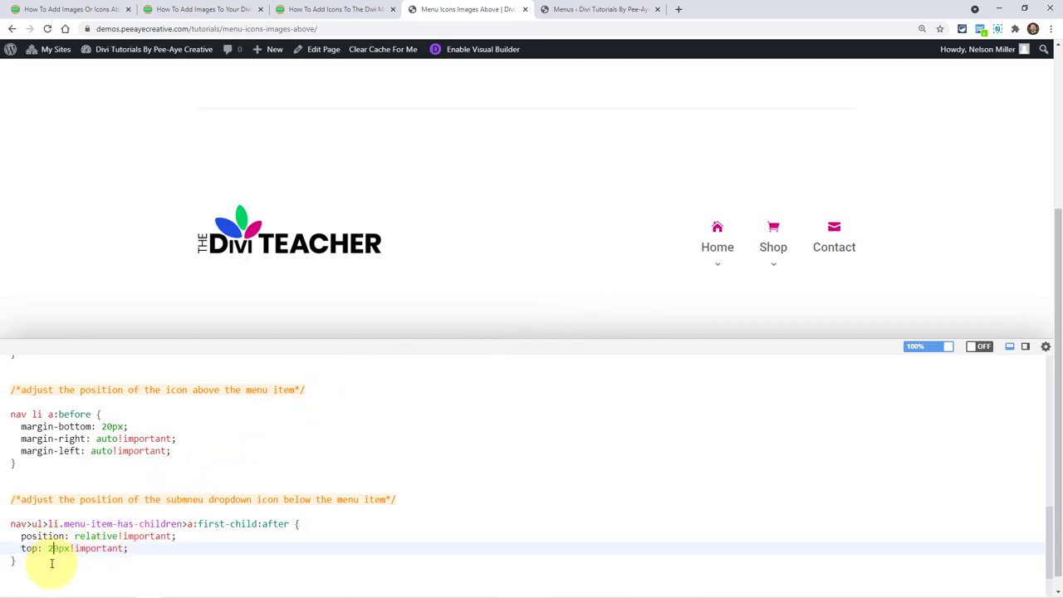
{"action": "key", "text": "BackSpace"}
{"action": "type", "text": "1"}
{"action": "key", "text": "BackSpace"}
{"action": "key", "text": "BackSpace"}
{"action": "type", "text": "2"}
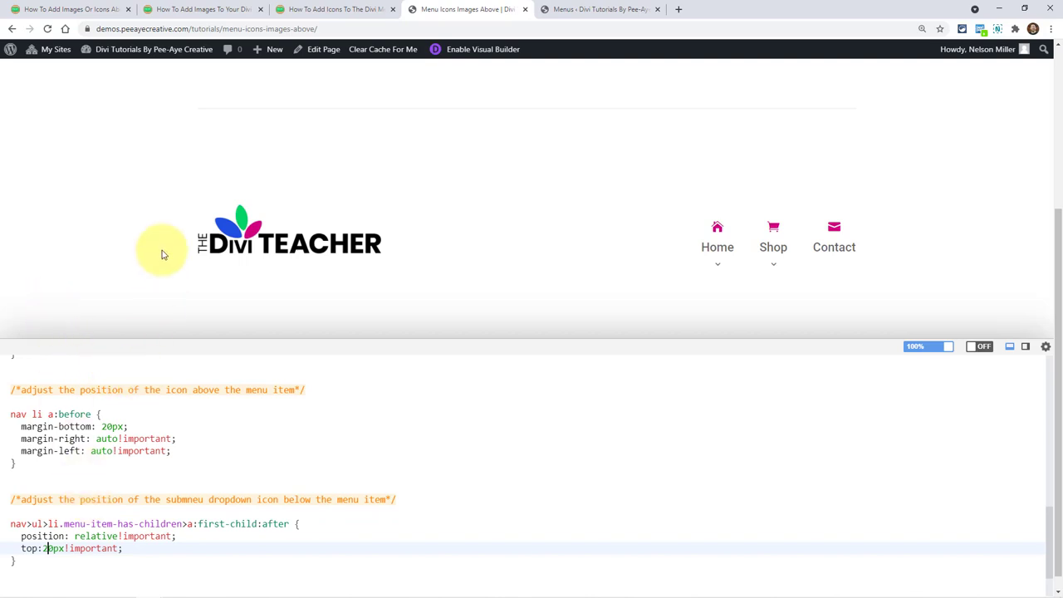
- Dock the CSS editor as a side panel beside the page
{"action": "scroll", "coordinate": [166, 238], "scroll_direction": "down", "scroll_amount": 1}
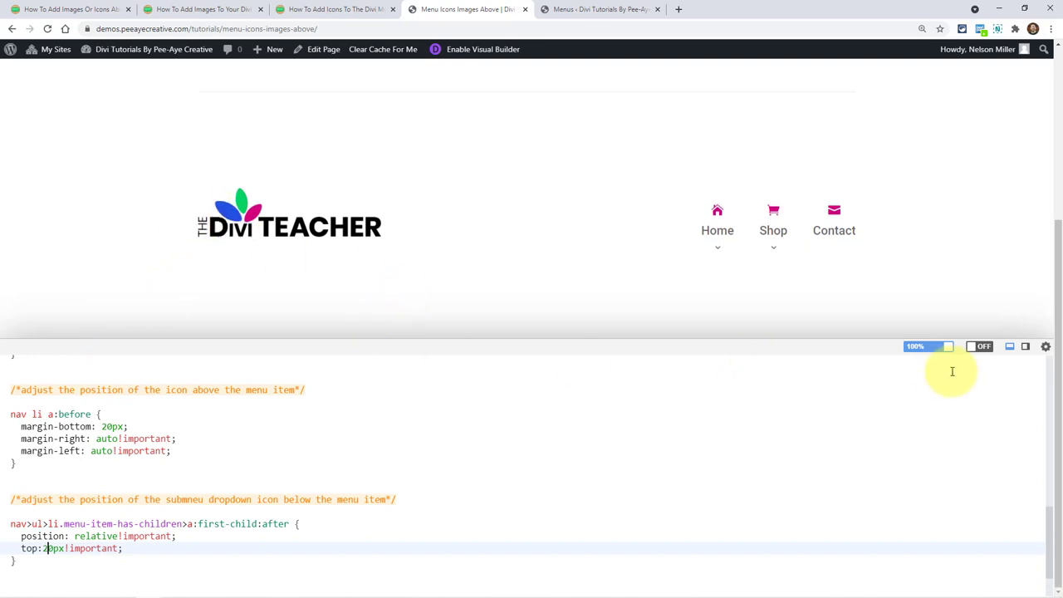
{"action": "left_click", "coordinate": [1025, 346]}
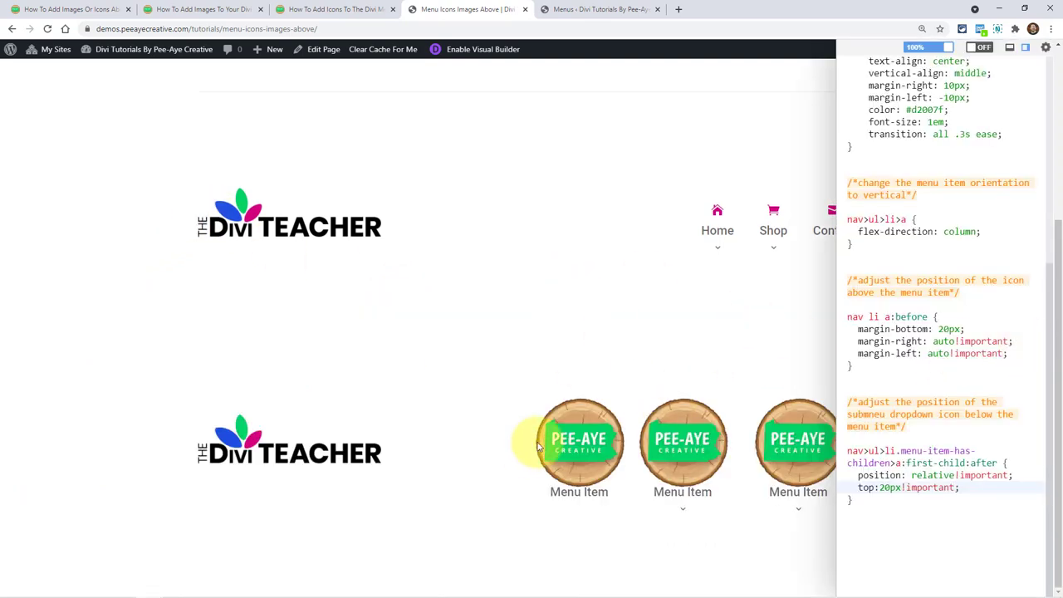
{"action": "mouse_move", "coordinate": [831, 440]}
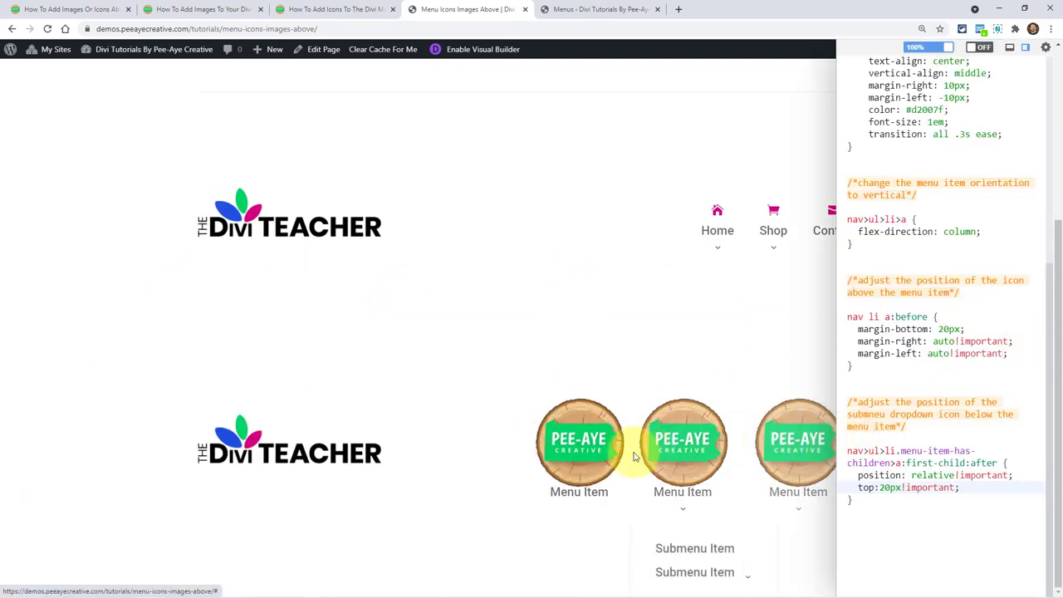
- Scroll through the first tutorial article
{"action": "left_click", "coordinate": [64, 10]}
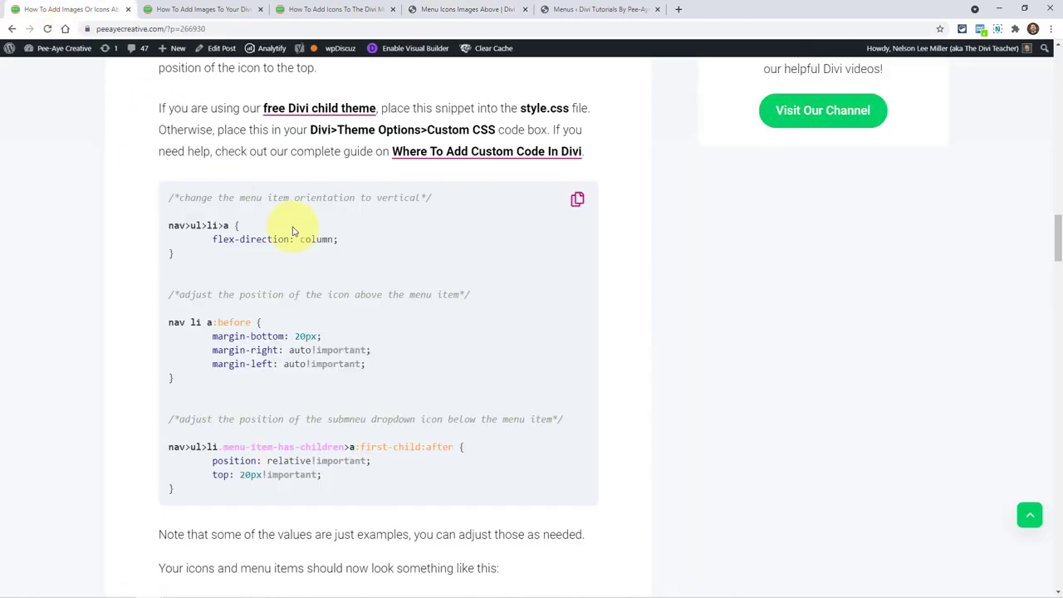
{"action": "scroll", "coordinate": [309, 254], "scroll_direction": "down", "scroll_amount": 7}
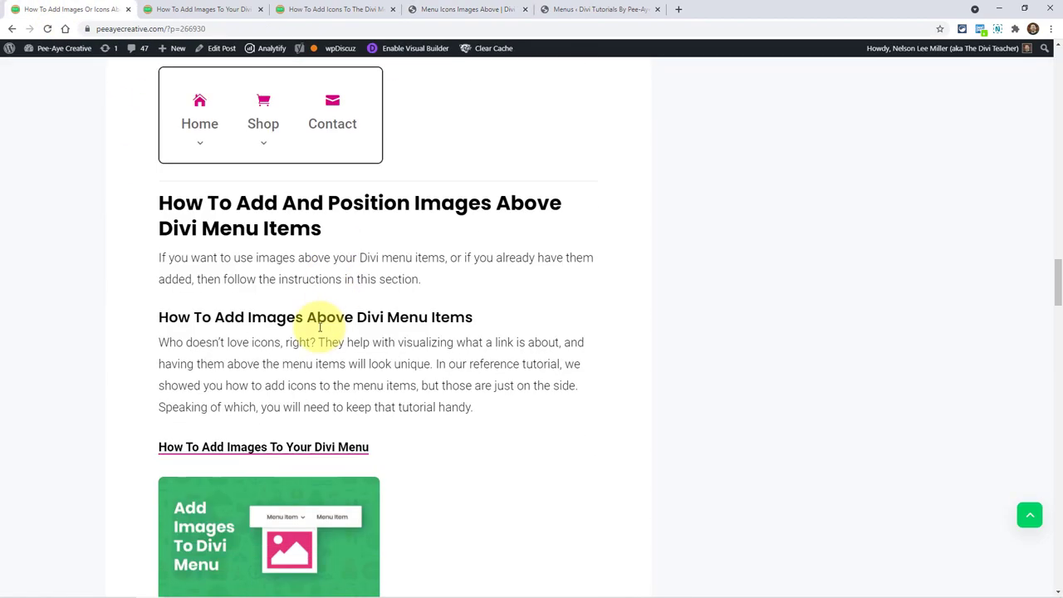
{"action": "scroll", "coordinate": [448, 313], "scroll_direction": "down", "scroll_amount": 1}
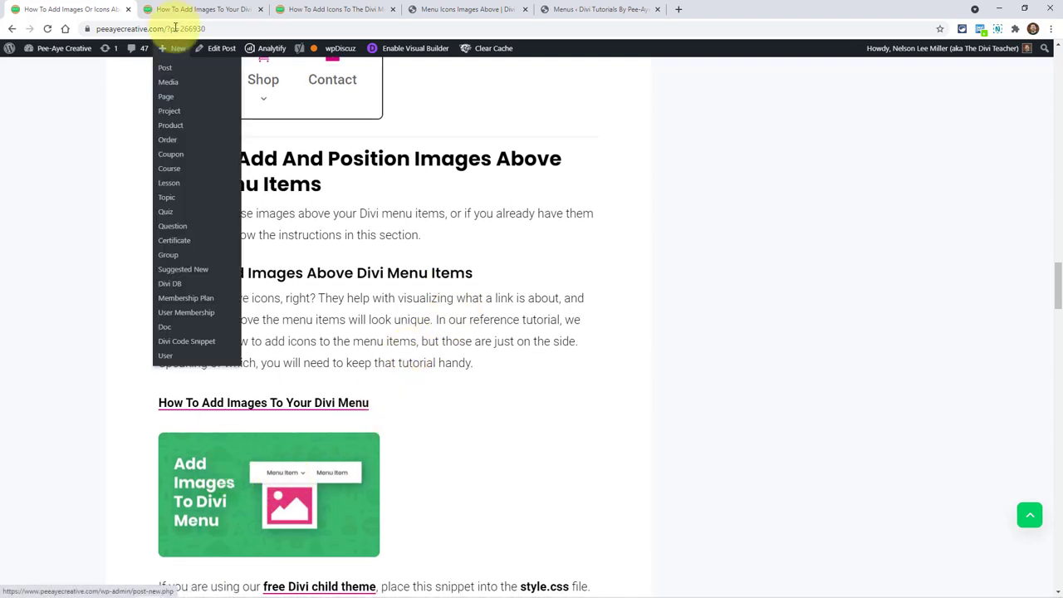
- Read through the 'How To Add Images To Your Divi Menu' article, then go to the WordPress Menus page
{"action": "left_click", "coordinate": [175, 12]}
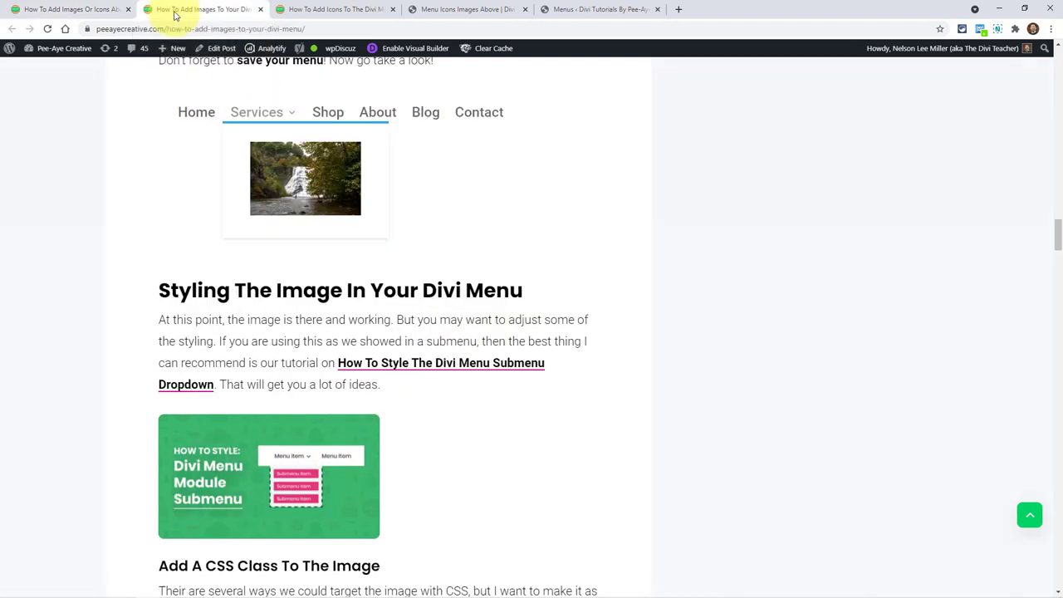
{"action": "scroll", "coordinate": [398, 295], "scroll_direction": "down", "scroll_amount": 3}
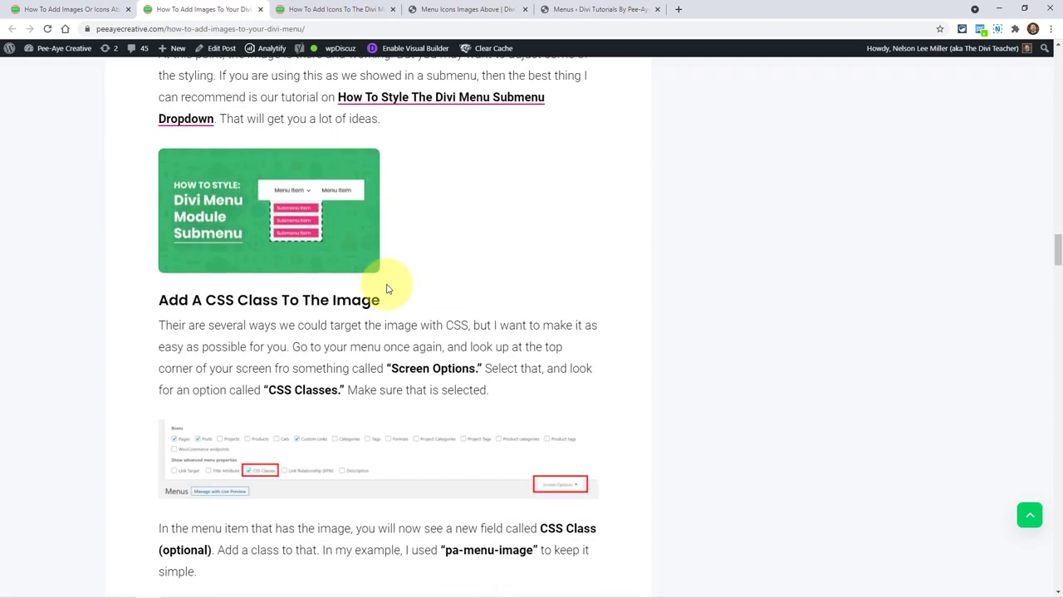
{"action": "scroll", "coordinate": [386, 288], "scroll_direction": "up", "scroll_amount": 12}
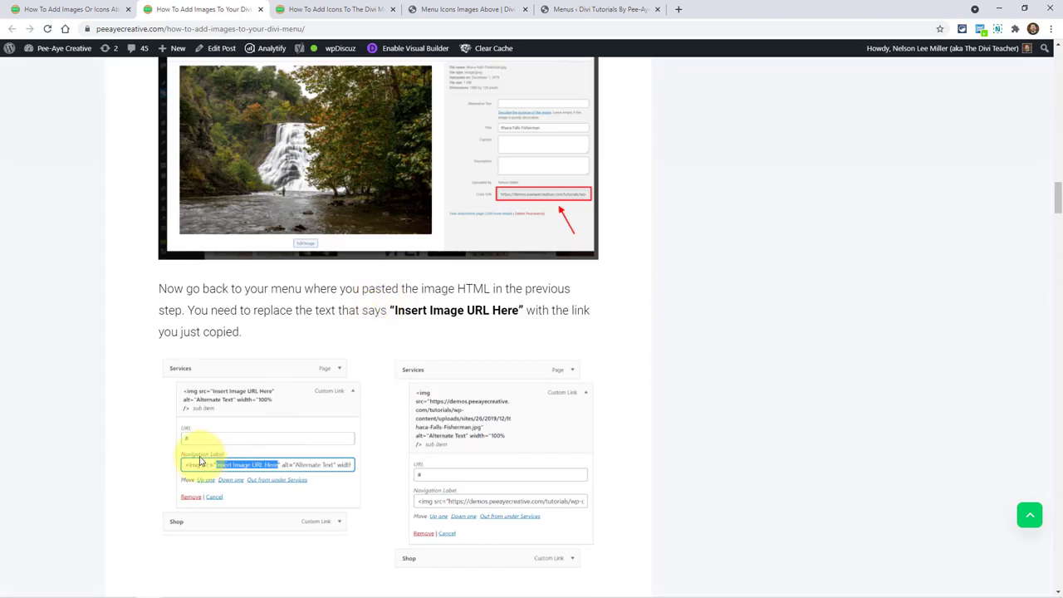
{"action": "scroll", "coordinate": [199, 462], "scroll_direction": "up", "scroll_amount": 8}
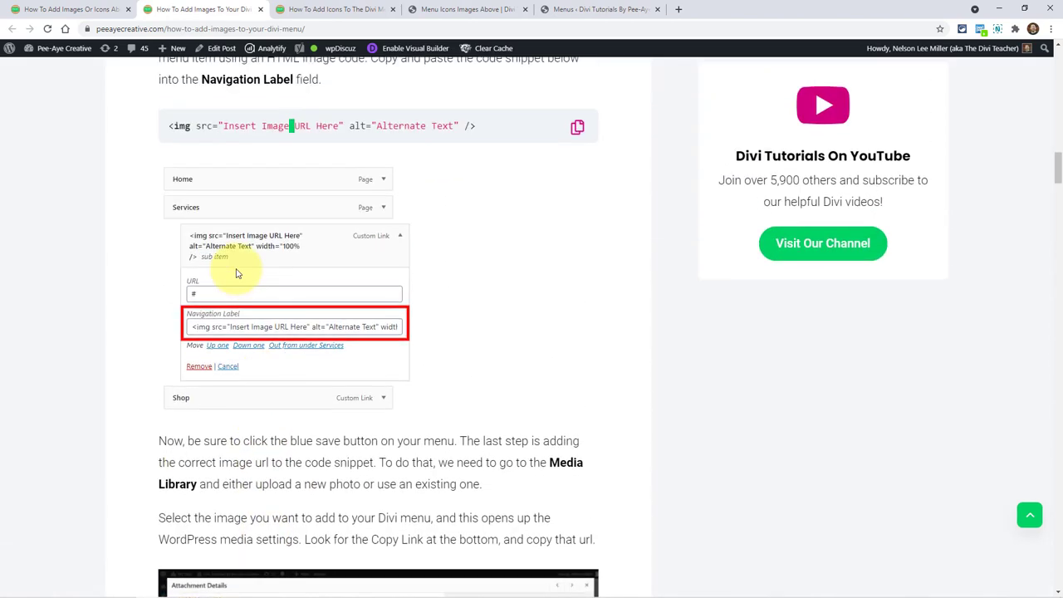
{"action": "scroll", "coordinate": [236, 274], "scroll_direction": "up", "scroll_amount": 1}
{"action": "left_click_drag", "start_coordinate": [169, 214], "coordinate": [486, 222]}
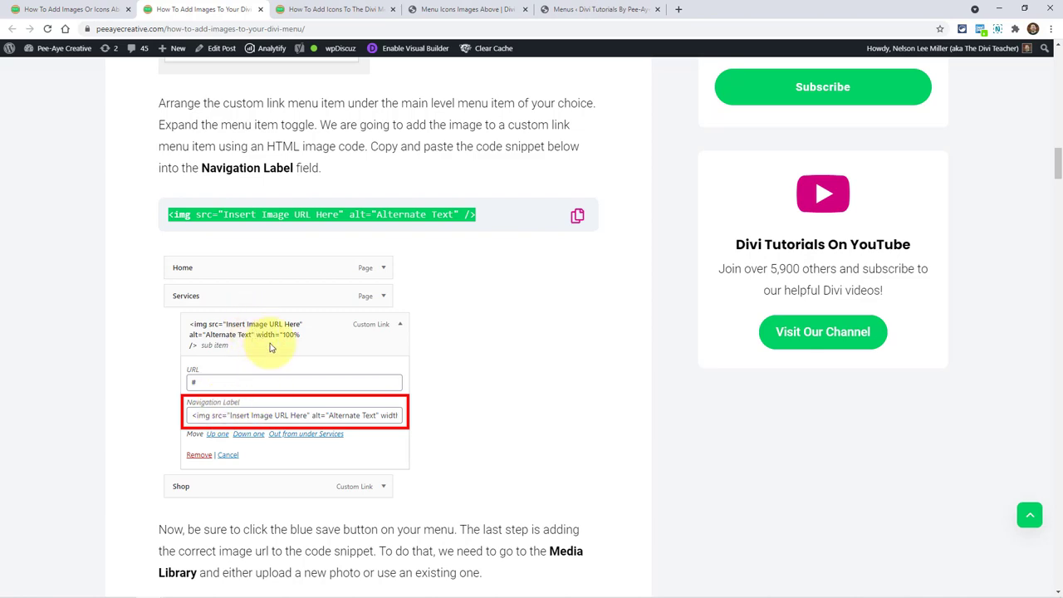
{"action": "scroll", "coordinate": [300, 456], "scroll_direction": "down", "scroll_amount": 6}
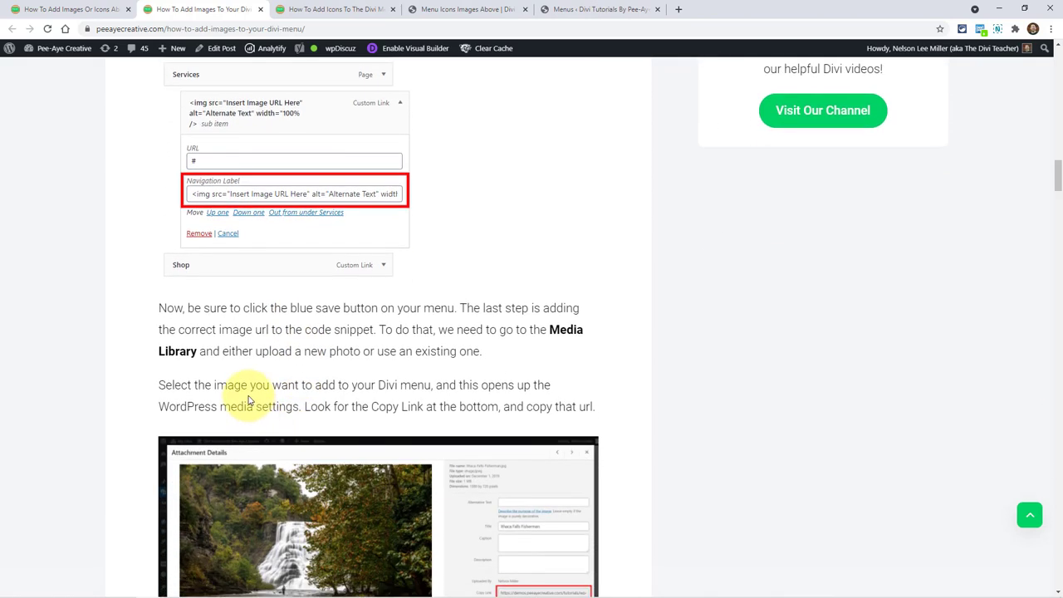
{"action": "scroll", "coordinate": [249, 403], "scroll_direction": "down", "scroll_amount": 4}
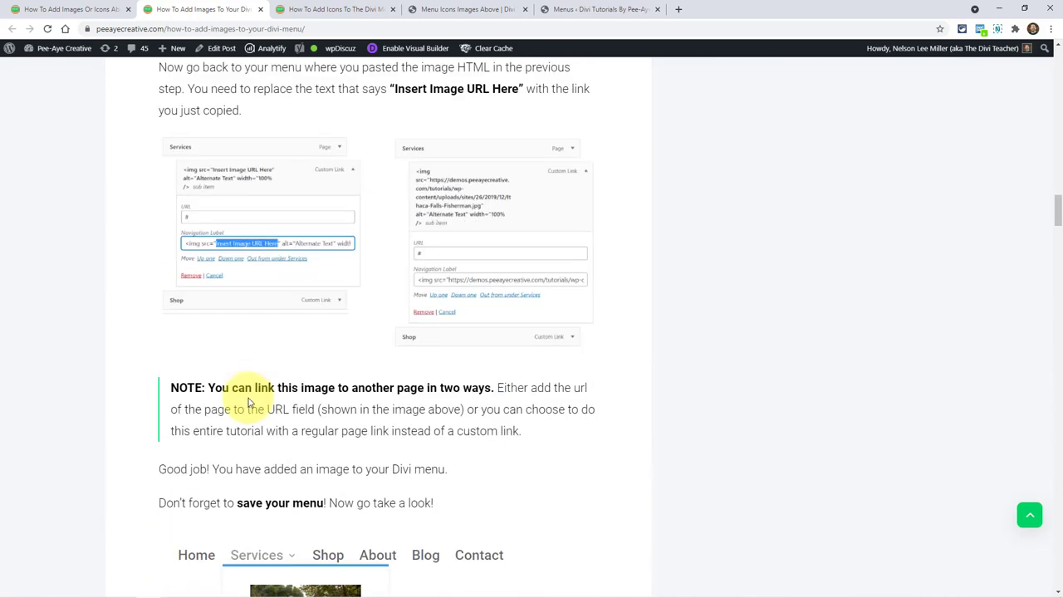
{"action": "scroll", "coordinate": [248, 402], "scroll_direction": "down", "scroll_amount": 5}
{"action": "scroll", "coordinate": [248, 397], "scroll_direction": "down", "scroll_amount": 2}
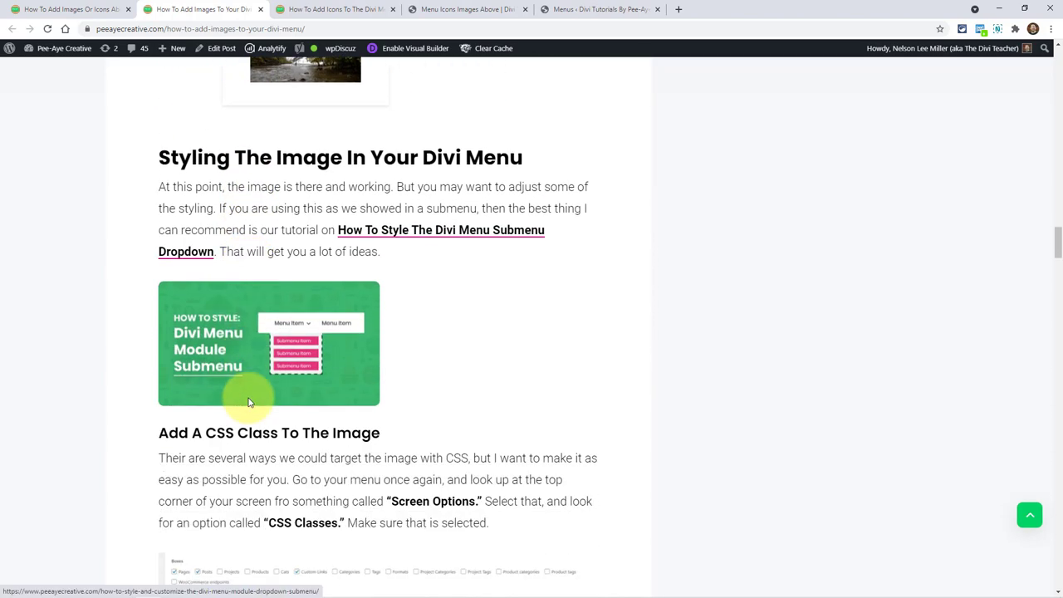
{"action": "scroll", "coordinate": [249, 404], "scroll_direction": "up", "scroll_amount": 3}
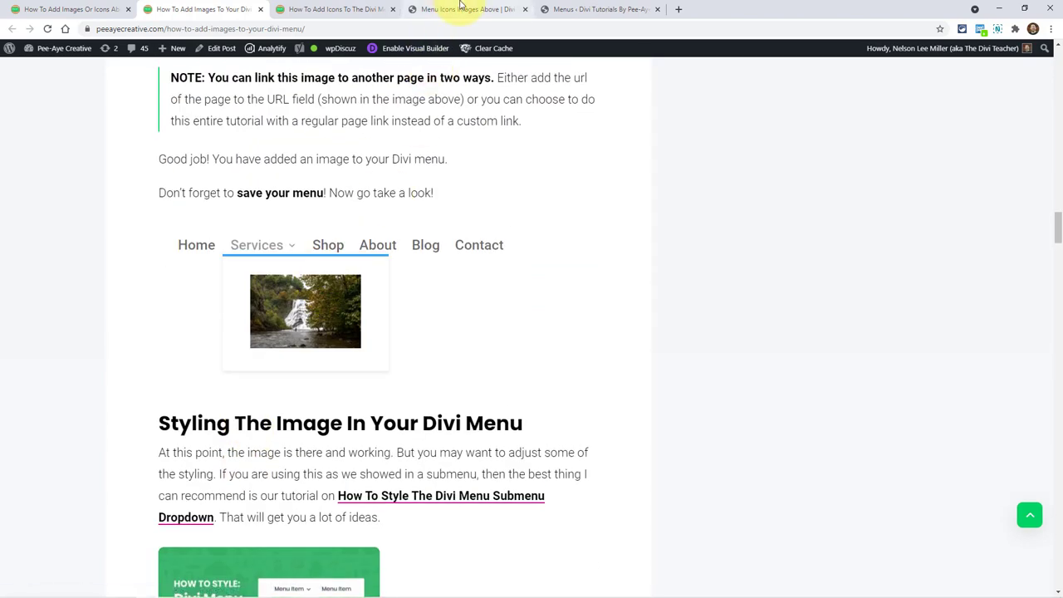
{"action": "left_click", "coordinate": [582, 9]}
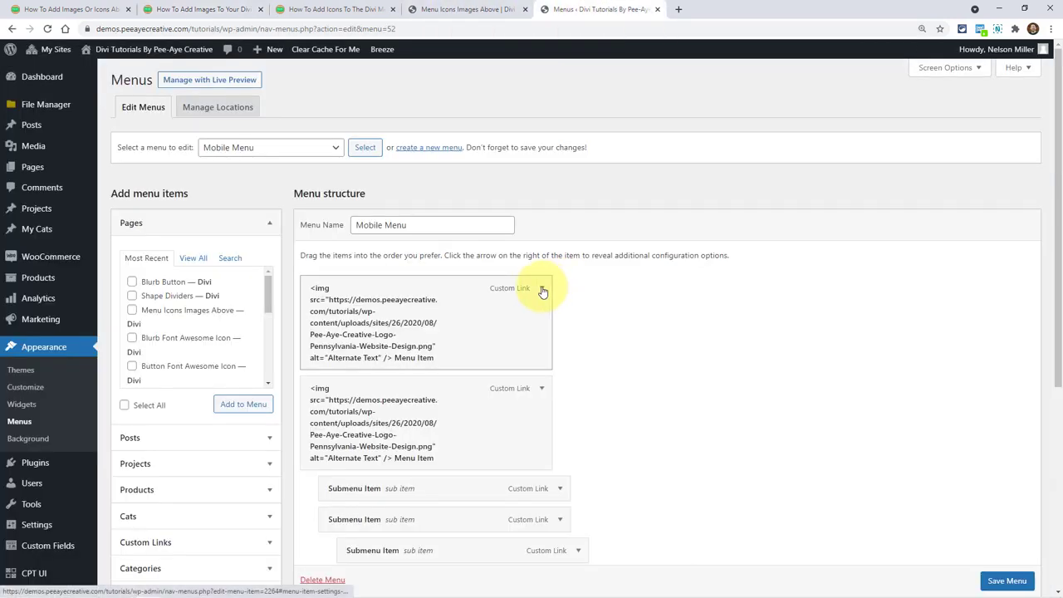
- Expand the first Mobile Menu item and highlight its img-tag label, 'Alternate Text' alt and 'Menu Item' text
{"action": "left_click", "coordinate": [542, 289]}
{"action": "scroll", "coordinate": [559, 332], "scroll_direction": "down", "scroll_amount": 2}
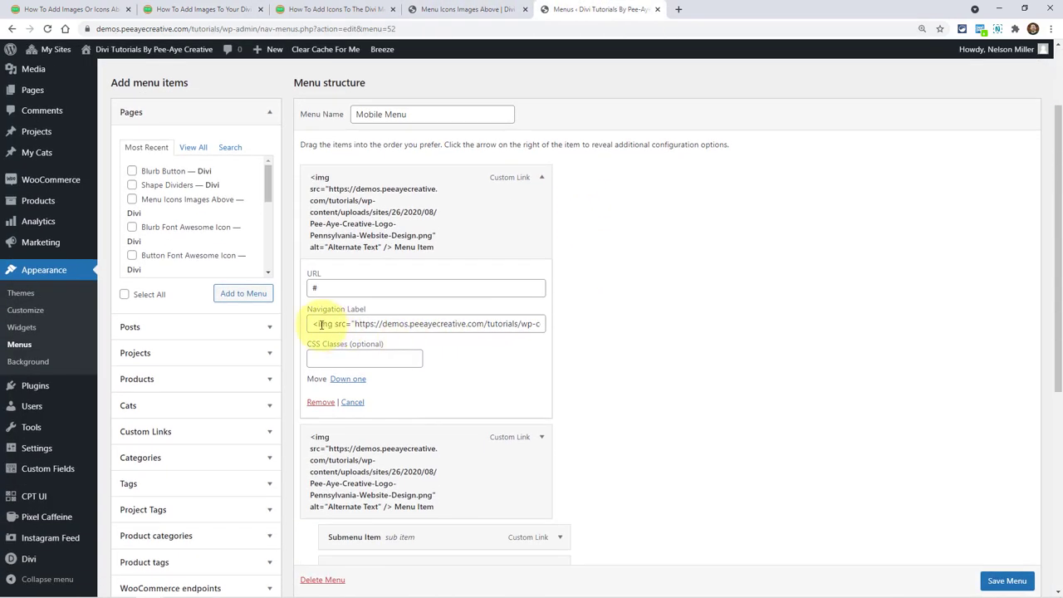
{"action": "left_click_drag", "start_coordinate": [321, 324], "coordinate": [407, 323]}
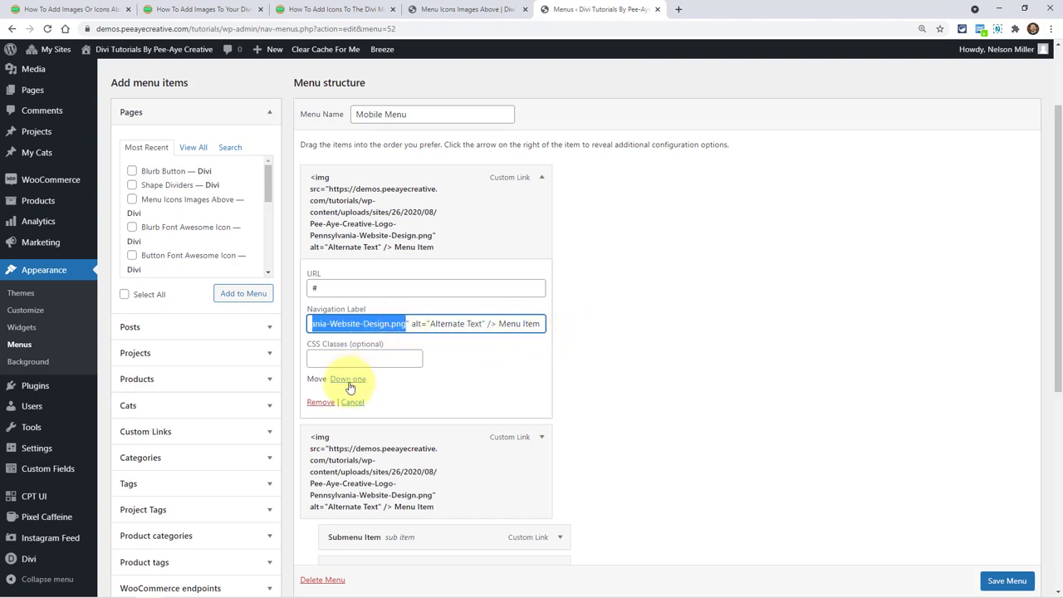
{"action": "left_click", "coordinate": [465, 324]}
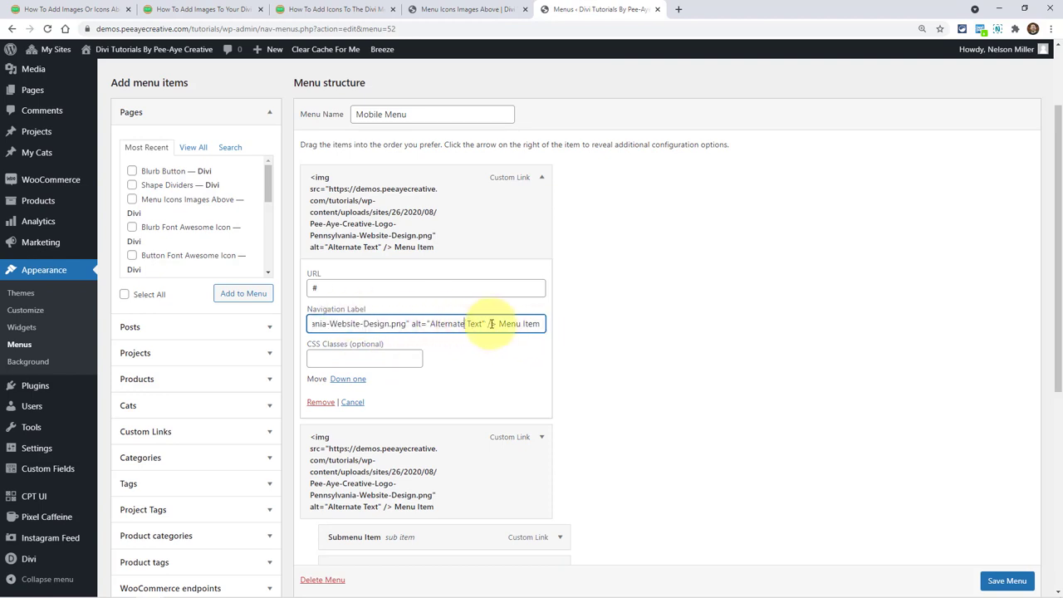
{"action": "left_click_drag", "start_coordinate": [499, 324], "coordinate": [544, 324]}
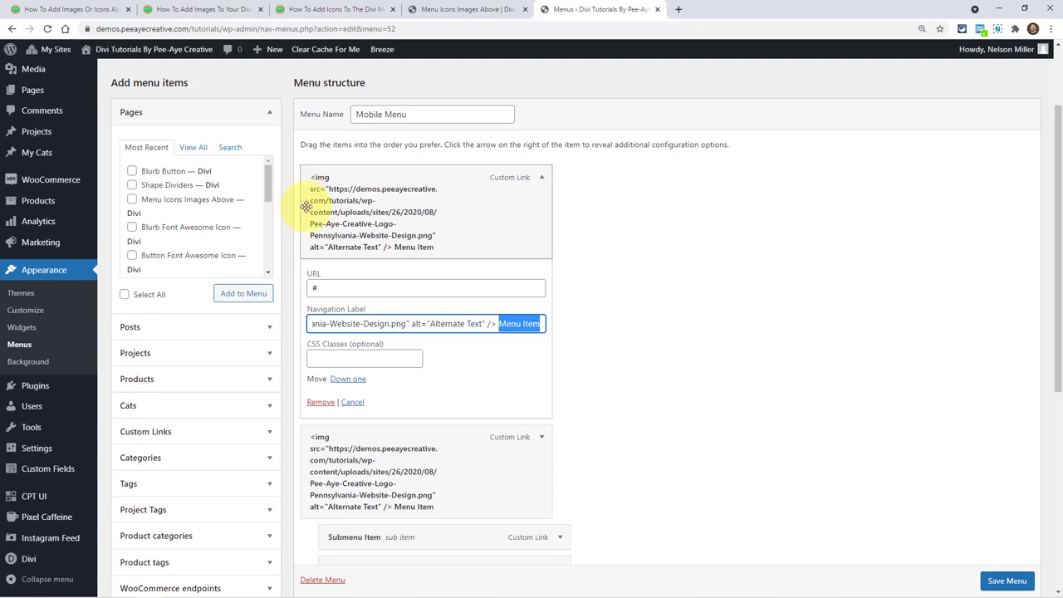
- On the demo page, add blank lines after the last custom CSS rule, then view the blog article
{"action": "left_click", "coordinate": [442, 12]}
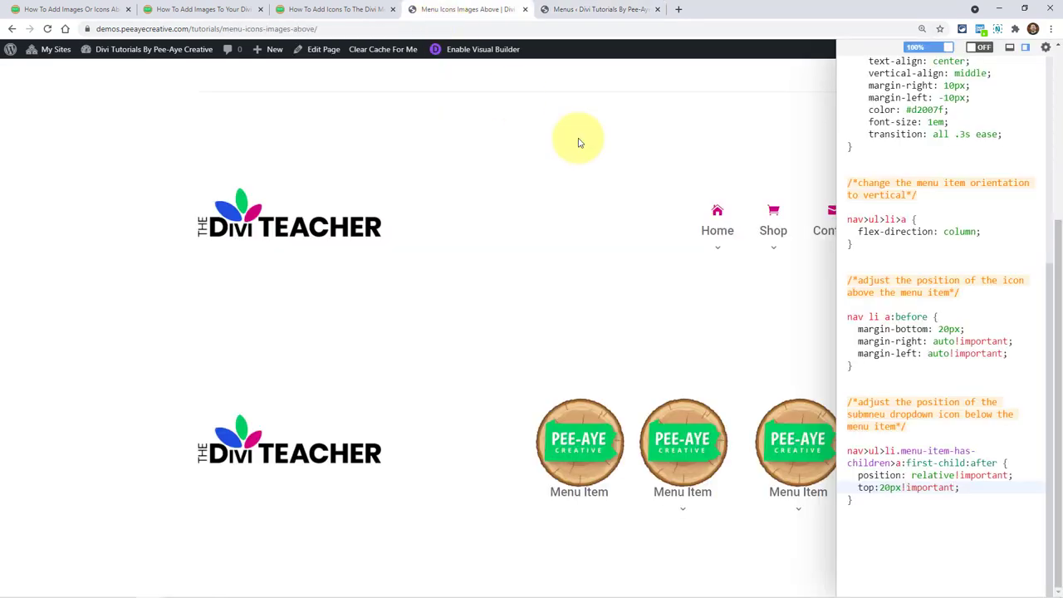
{"action": "left_click_drag", "start_coordinate": [877, 503], "coordinate": [831, 187]}
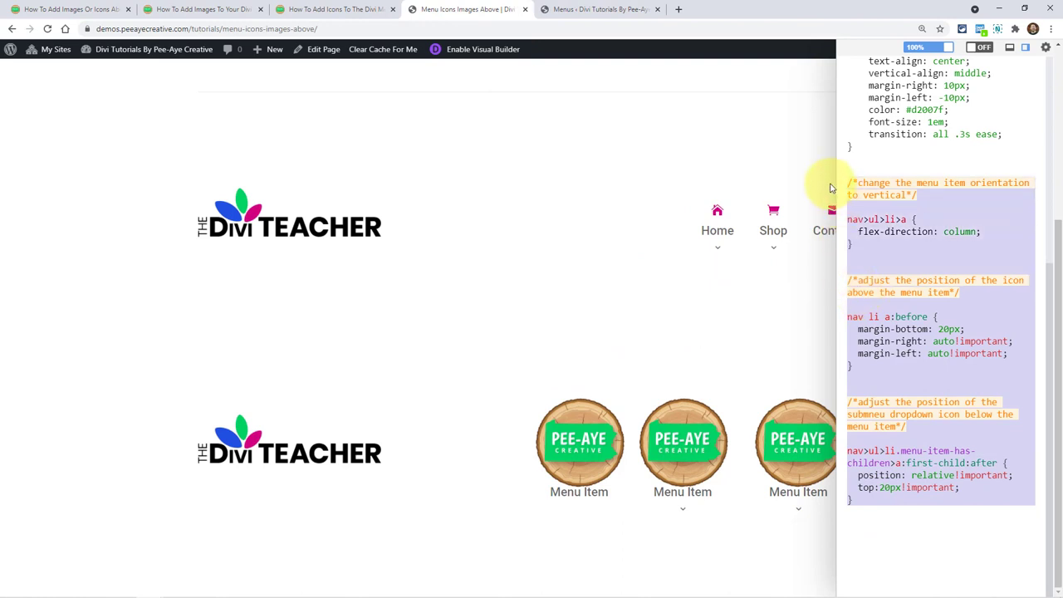
{"action": "left_click", "coordinate": [897, 510]}
{"action": "key", "text": "Return"}
{"action": "key", "text": "Return"}
{"action": "key", "text": "Return"}
{"action": "scroll", "coordinate": [897, 507], "scroll_direction": "down", "scroll_amount": 1}
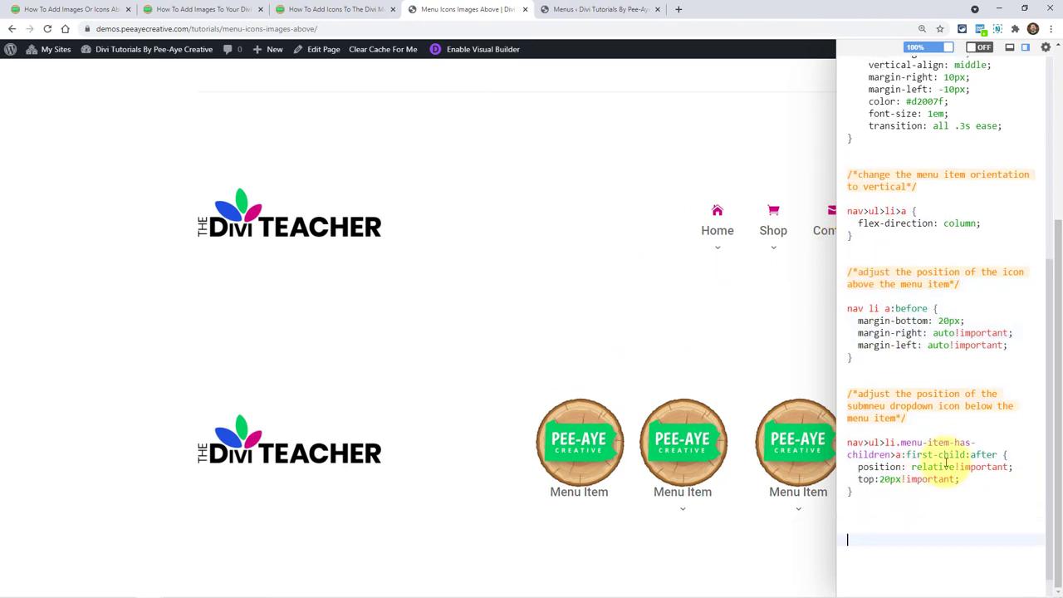
{"action": "left_click", "coordinate": [79, 10]}
- Copy the images-above-menu CSS snippet (img max-width 60px, margin-bottom 20px) from the article
{"action": "scroll", "coordinate": [432, 307], "scroll_direction": "down", "scroll_amount": 3}
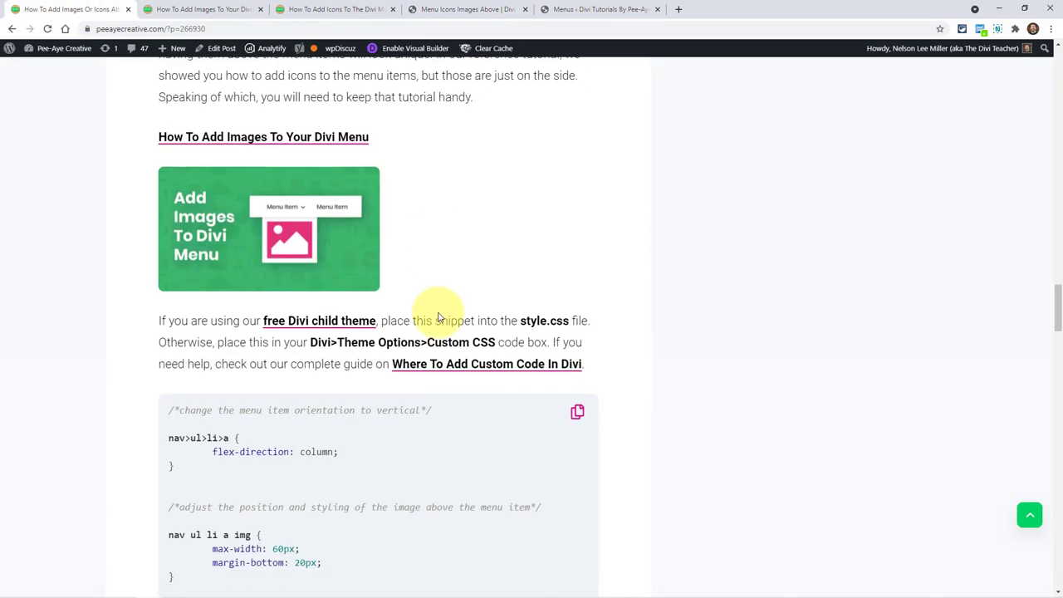
{"action": "scroll", "coordinate": [439, 318], "scroll_direction": "down", "scroll_amount": 2}
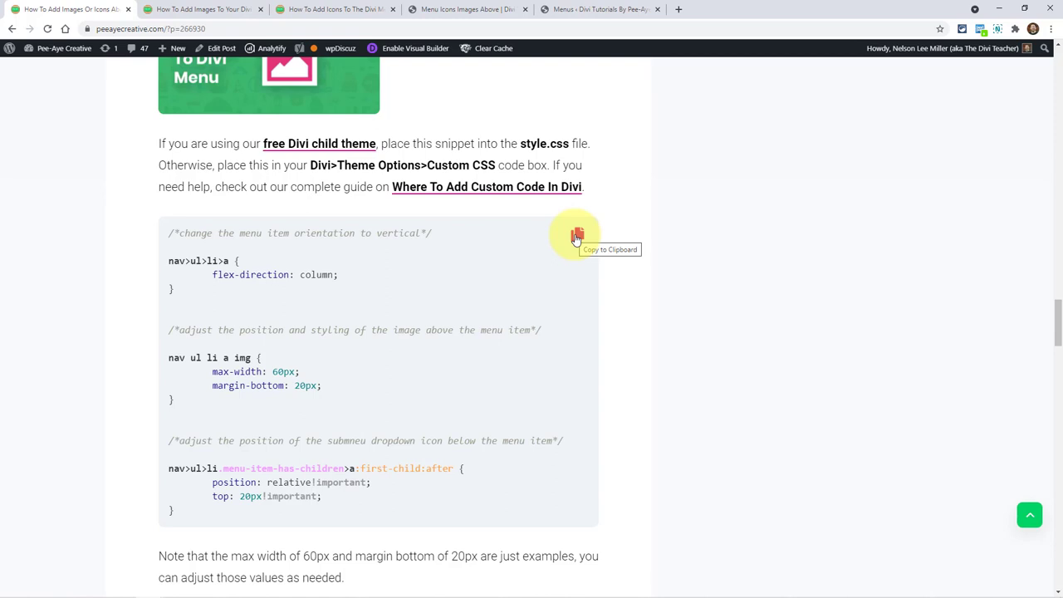
{"action": "left_click", "coordinate": [577, 237]}
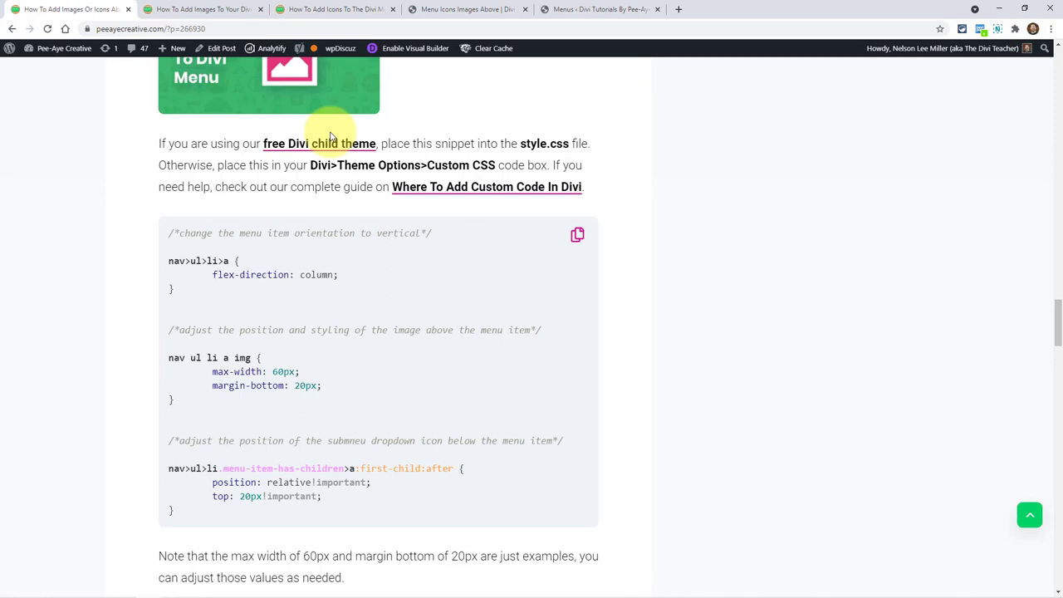
{"action": "left_click", "coordinate": [473, 10]}
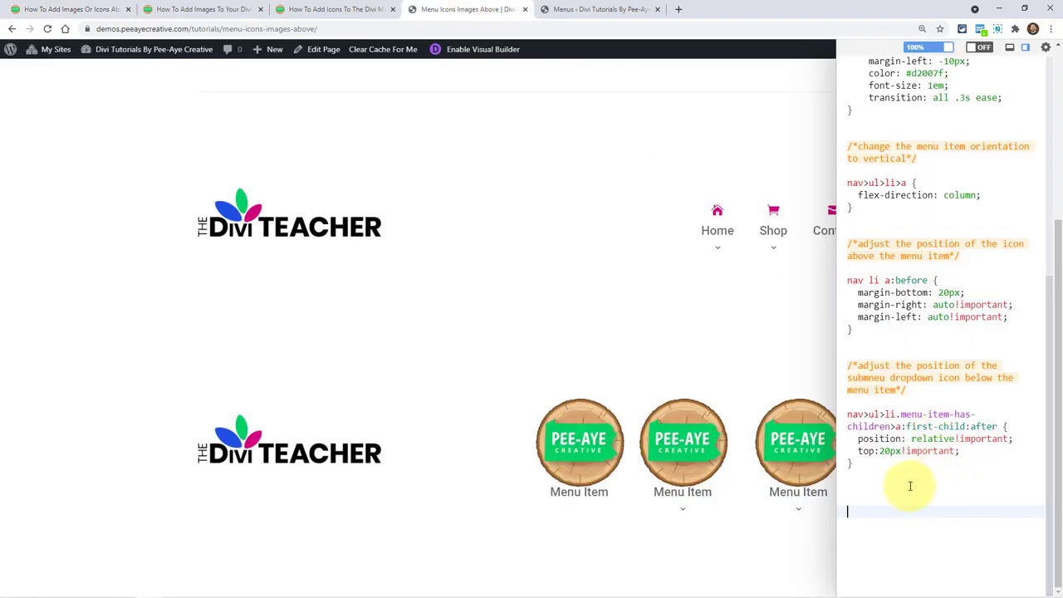
- Paste the image CSS rules and keep the image bottom margin at 20px after trying 40px
{"action": "key", "text": "ctrl+v"}
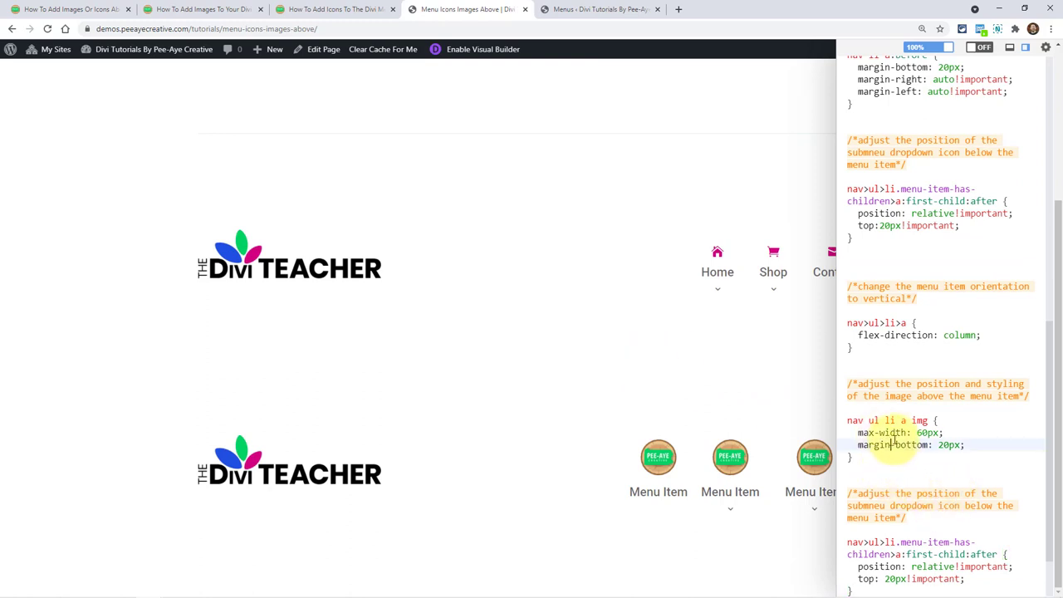
{"action": "left_click_drag", "start_coordinate": [947, 433], "coordinate": [859, 433]}
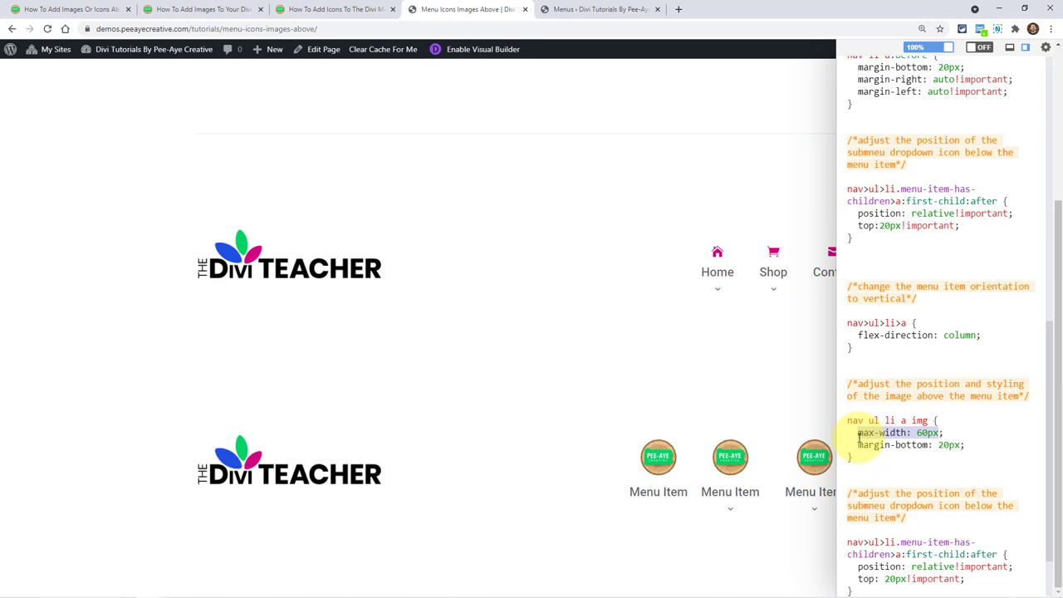
{"action": "left_click", "coordinate": [923, 433]}
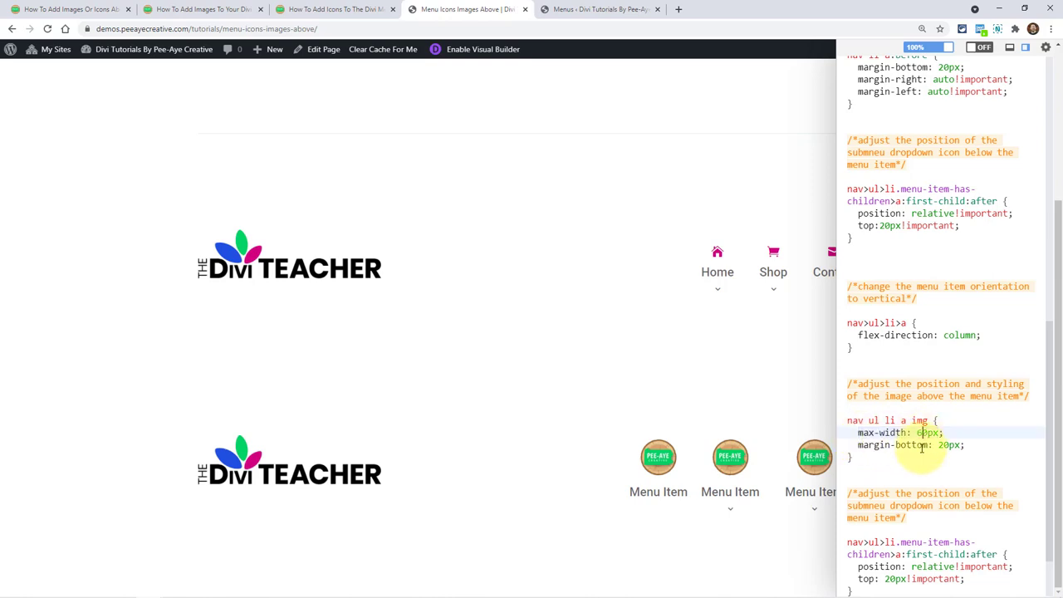
{"action": "type", "text": "2"}
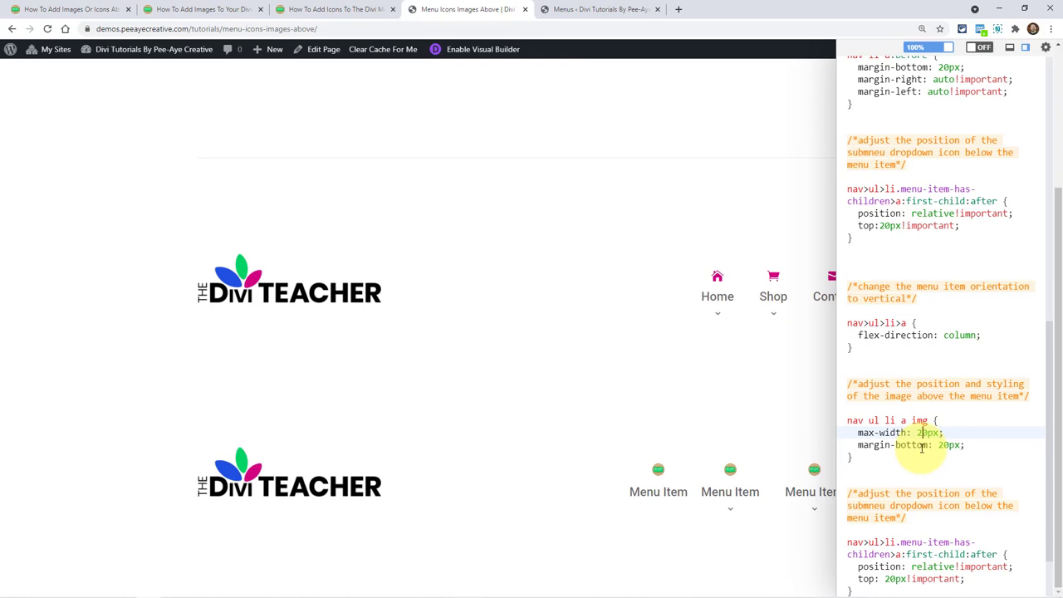
{"action": "type", "text": "9"}
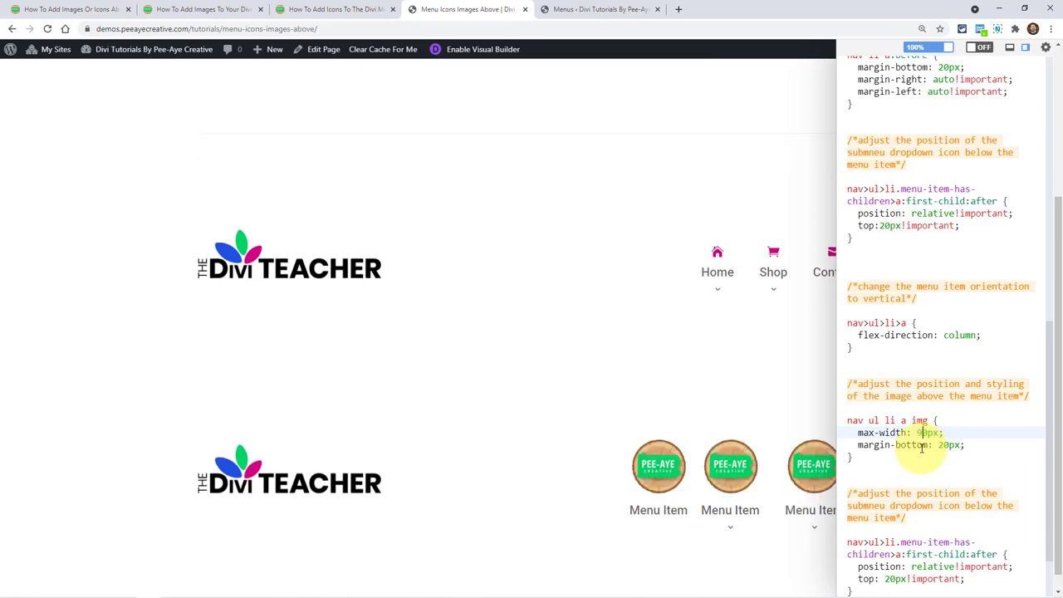
{"action": "type", "text": "8"}
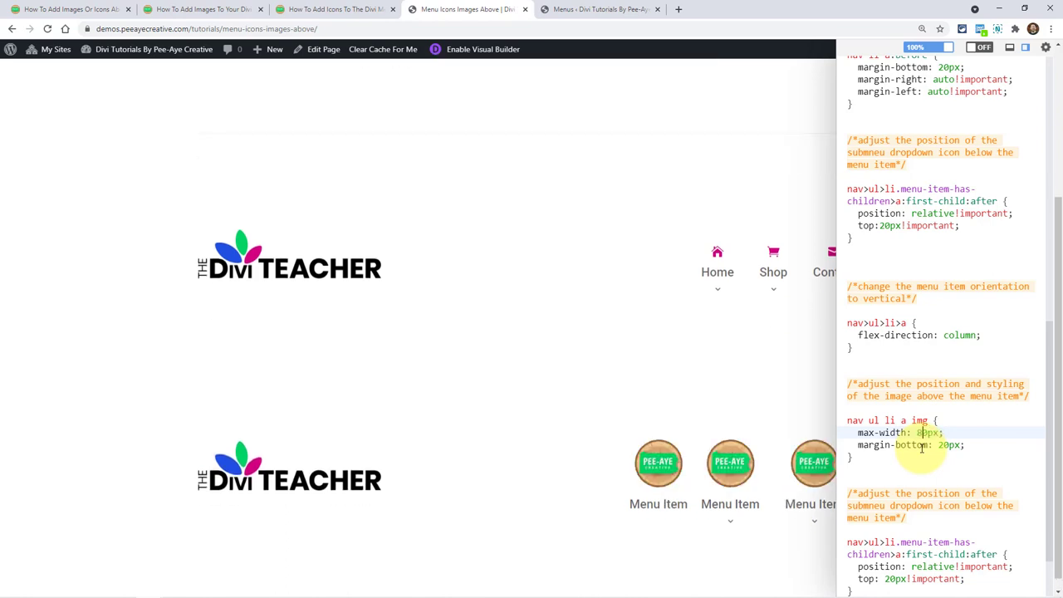
{"action": "type", "text": "12"}
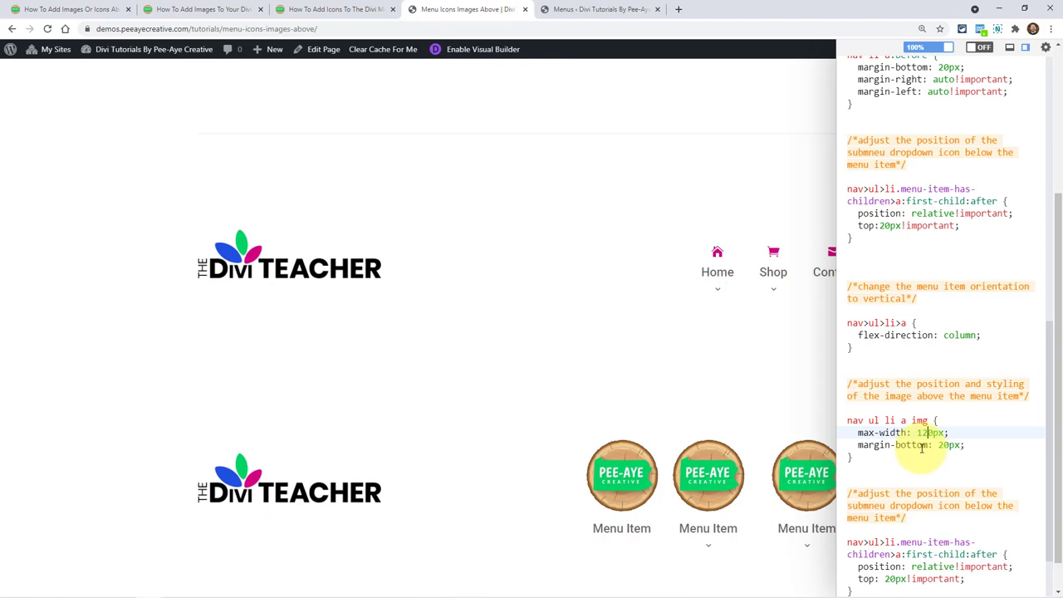
{"action": "left_click", "coordinate": [940, 446]}
{"action": "key", "text": "BackSpace"}
{"action": "type", "text": "4"}
{"action": "key", "text": "BackSpace"}
{"action": "type", "text": "2"}
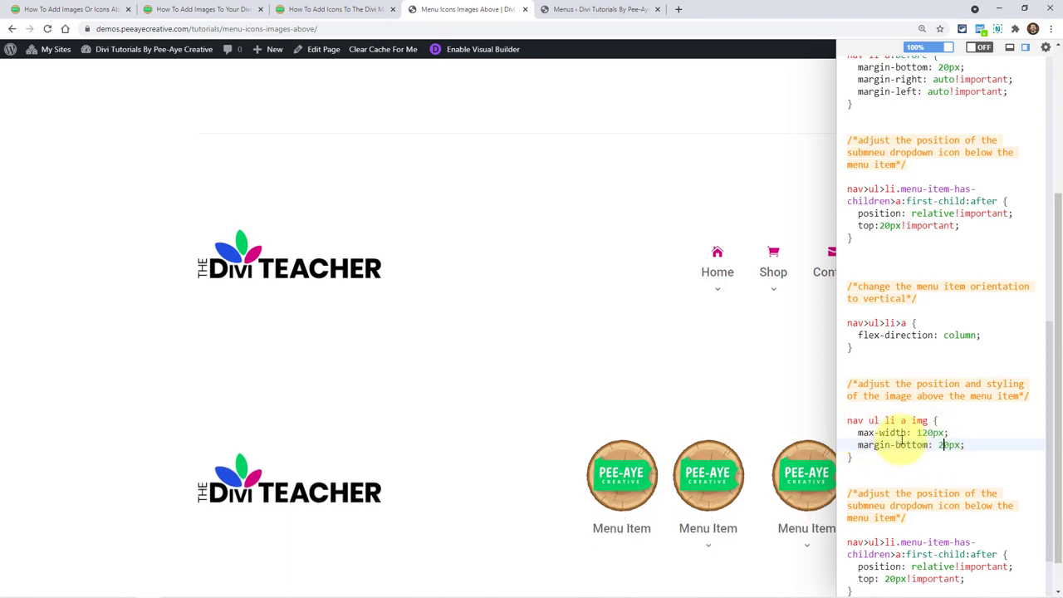
- Change the image width from 120px to 80px and close the CSS editor
{"action": "left_click_drag", "start_coordinate": [855, 347], "coordinate": [825, 316]}
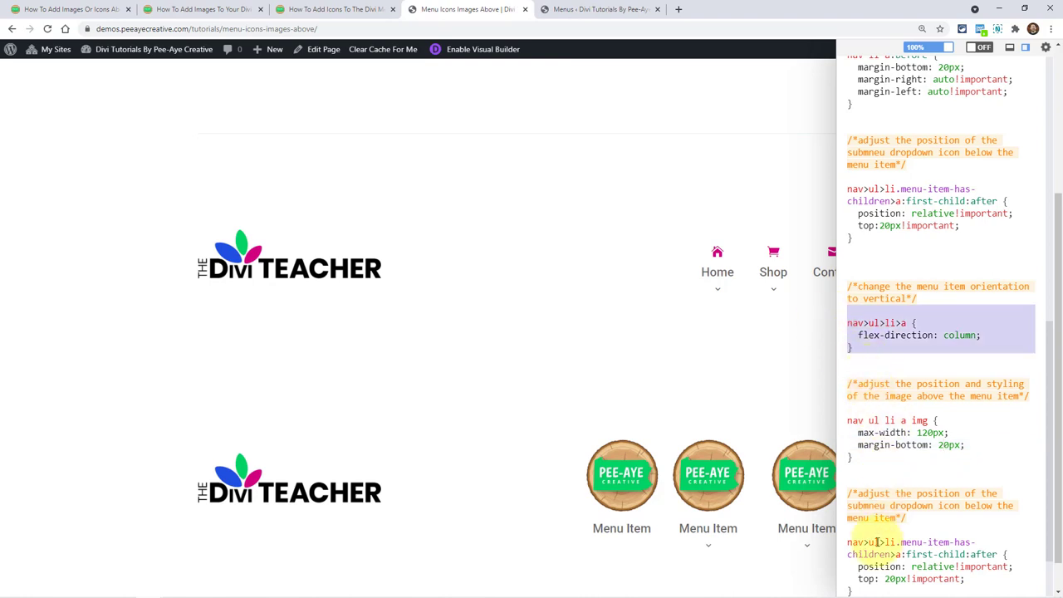
{"action": "scroll", "coordinate": [872, 531], "scroll_direction": "down", "scroll_amount": 2}
{"action": "left_click_drag", "start_coordinate": [866, 527], "coordinate": [849, 413]}
{"action": "left_click", "coordinate": [869, 378]}
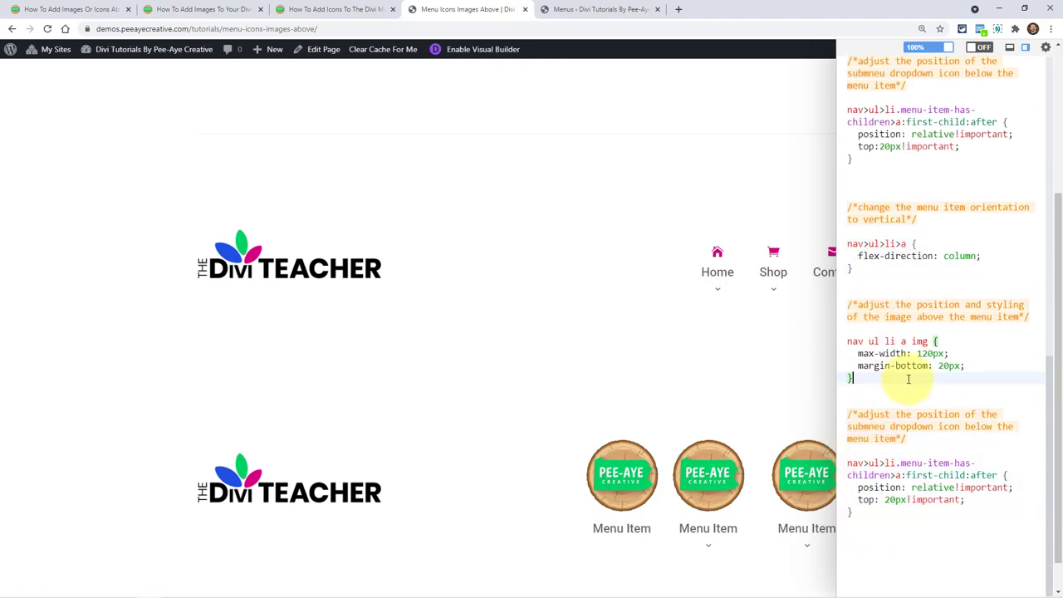
{"action": "left_click", "coordinate": [916, 353]}
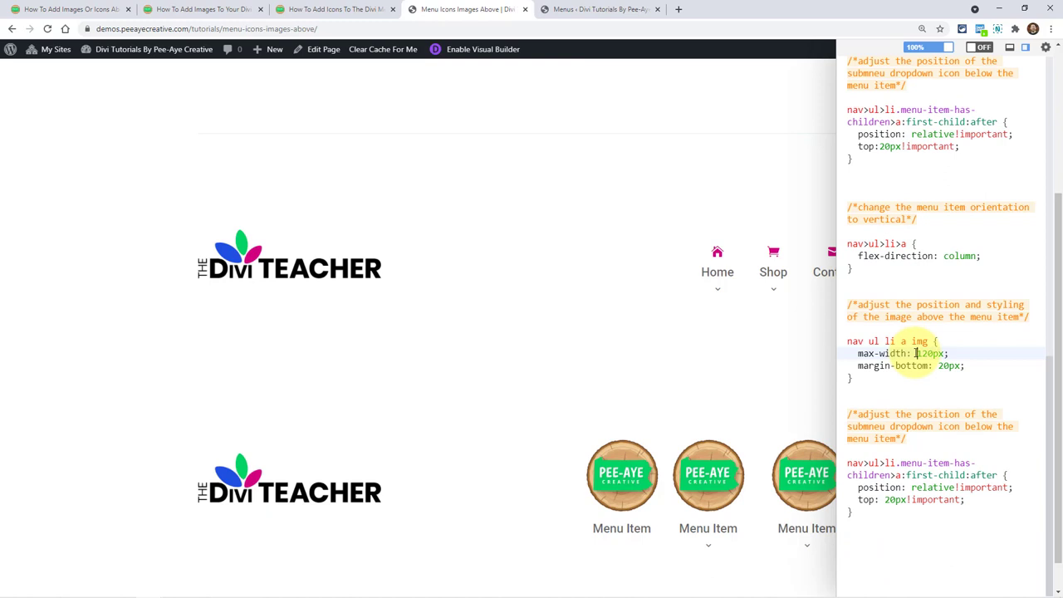
{"action": "left_click", "coordinate": [928, 353]}
{"action": "key", "text": "BackSpace"}
{"action": "key", "text": "BackSpace"}
{"action": "type", "text": "8"}
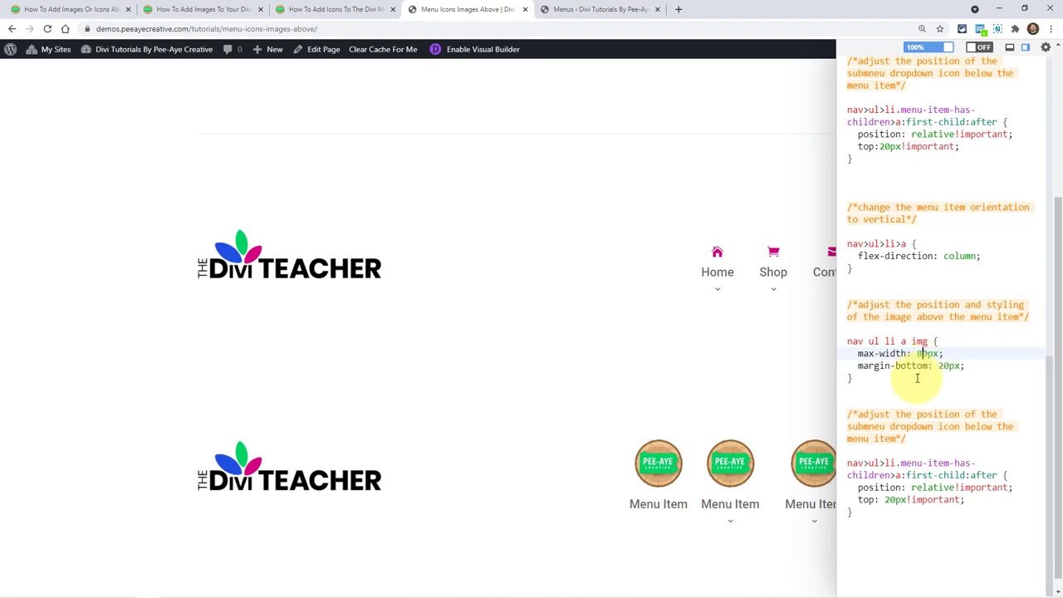
{"action": "left_click", "coordinate": [981, 41]}
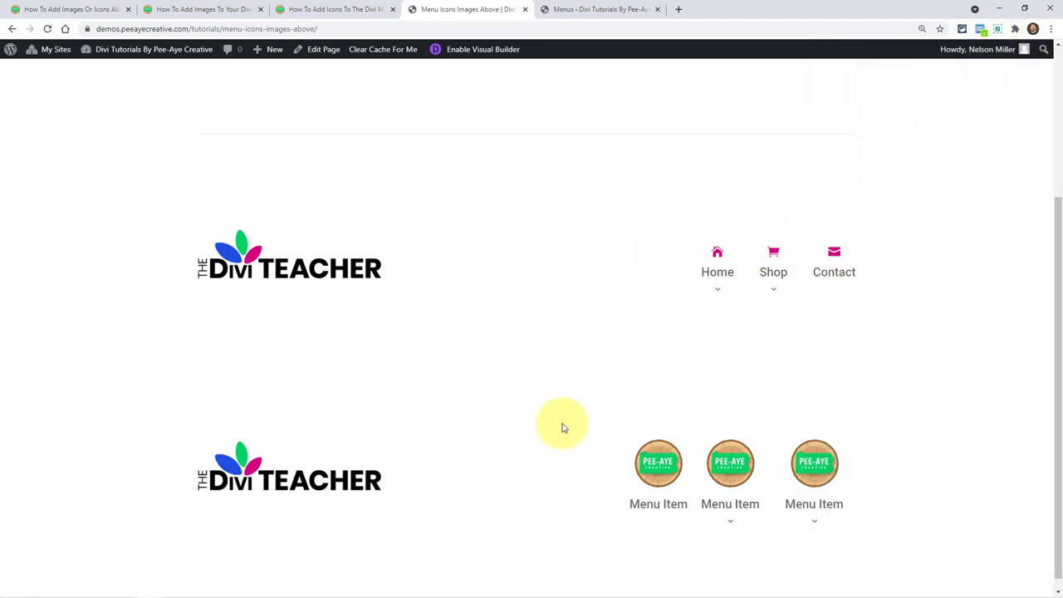
{"action": "scroll", "coordinate": [562, 428], "scroll_direction": "up", "scroll_amount": 2}
{"action": "scroll", "coordinate": [562, 428], "scroll_direction": "down", "scroll_amount": 2}
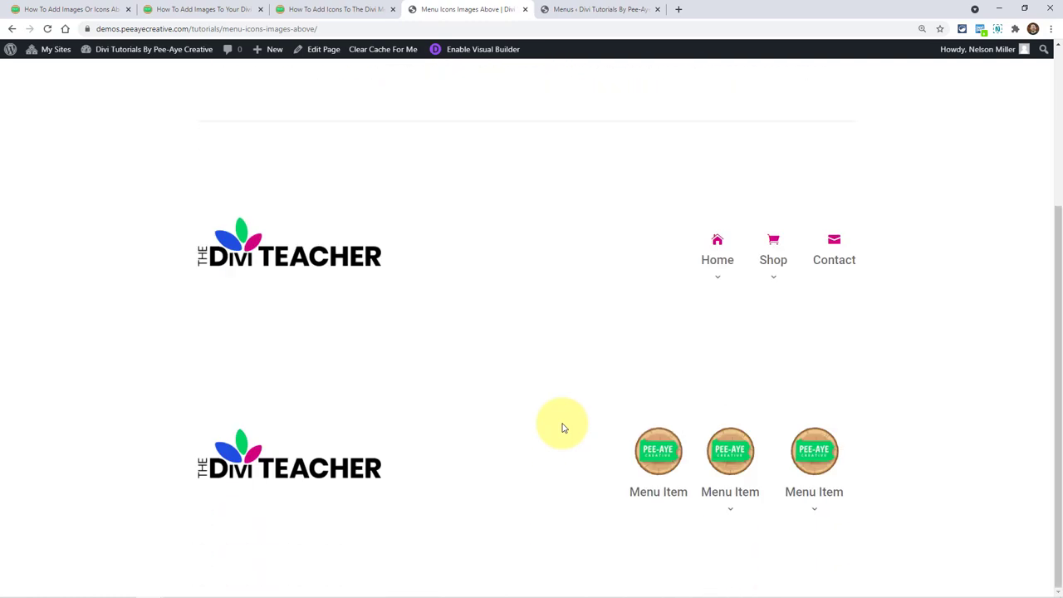
{"action": "scroll", "coordinate": [562, 428], "scroll_direction": "up", "scroll_amount": 3}
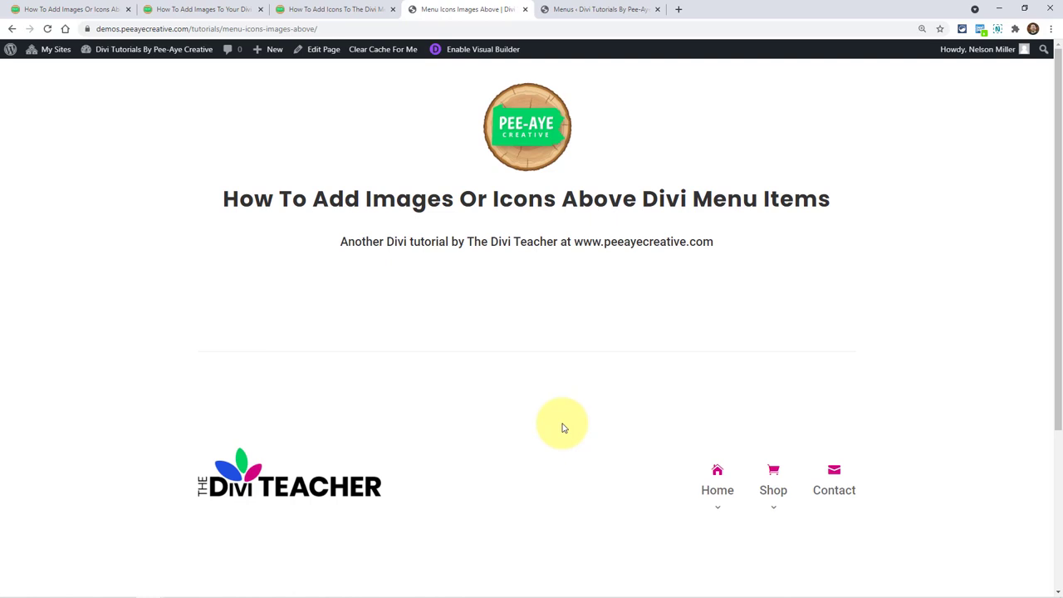
{"action": "scroll", "coordinate": [562, 427], "scroll_direction": "down", "scroll_amount": 3}
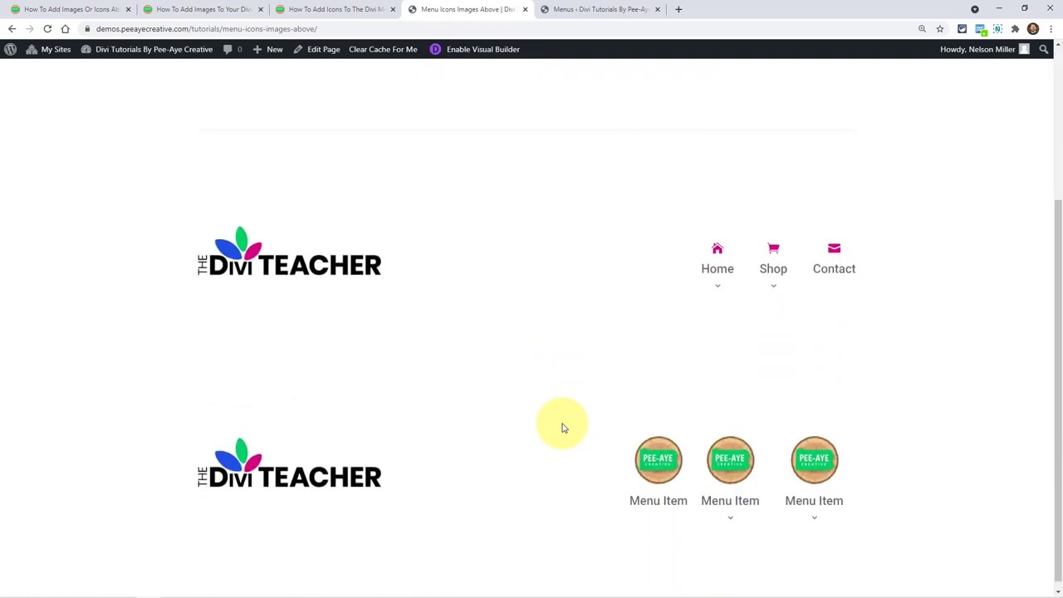